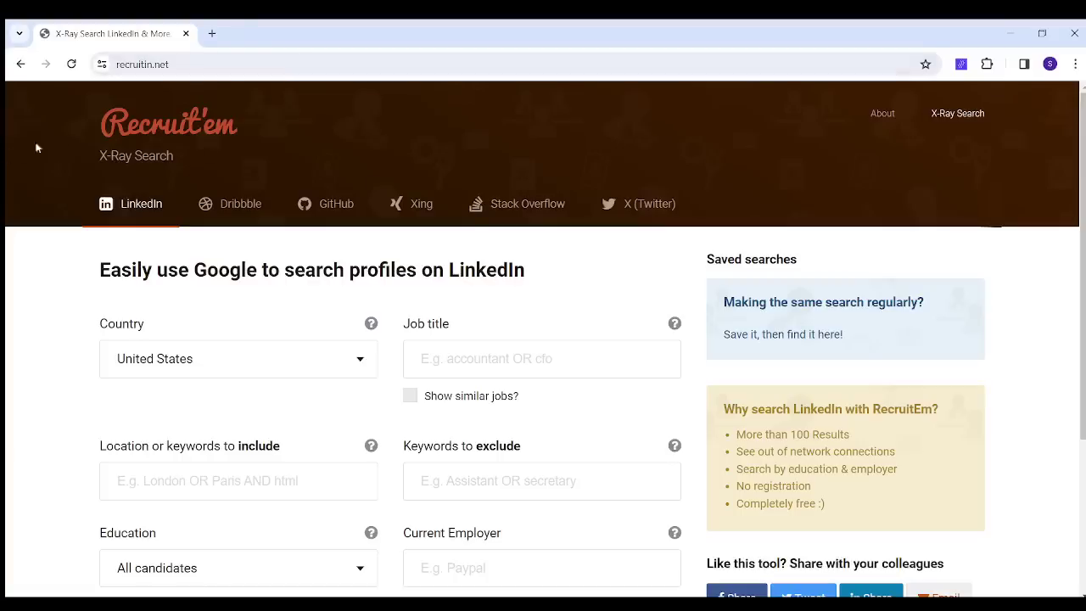
Keep United States as the search country.
{"action": "double_click", "coordinate": [195, 126]}
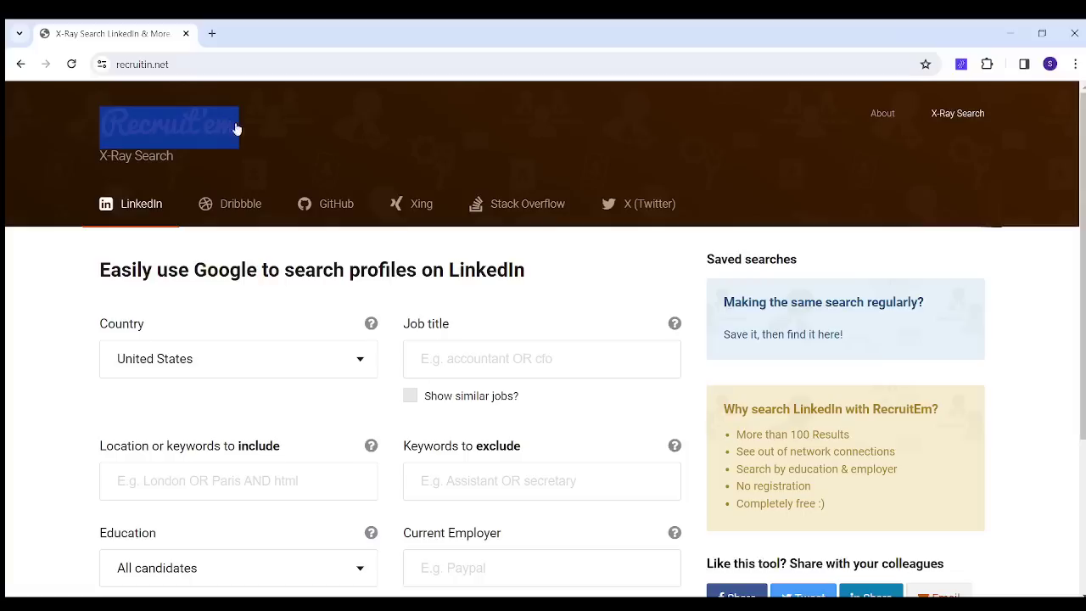
{"action": "left_click", "coordinate": [296, 145]}
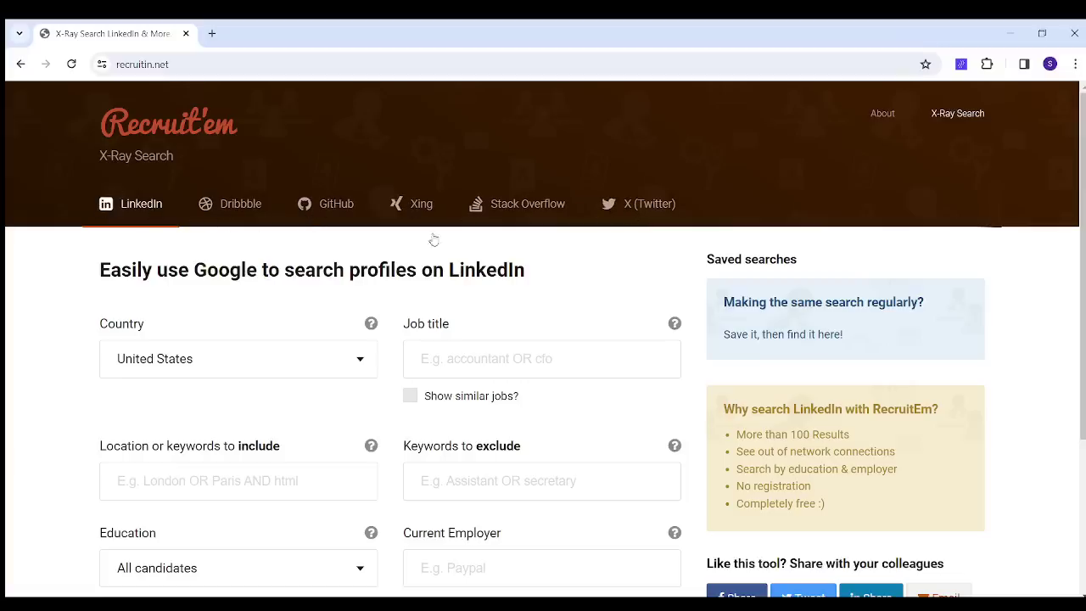
{"action": "scroll", "coordinate": [543, 340], "scroll_direction": "down", "scroll_amount": 1}
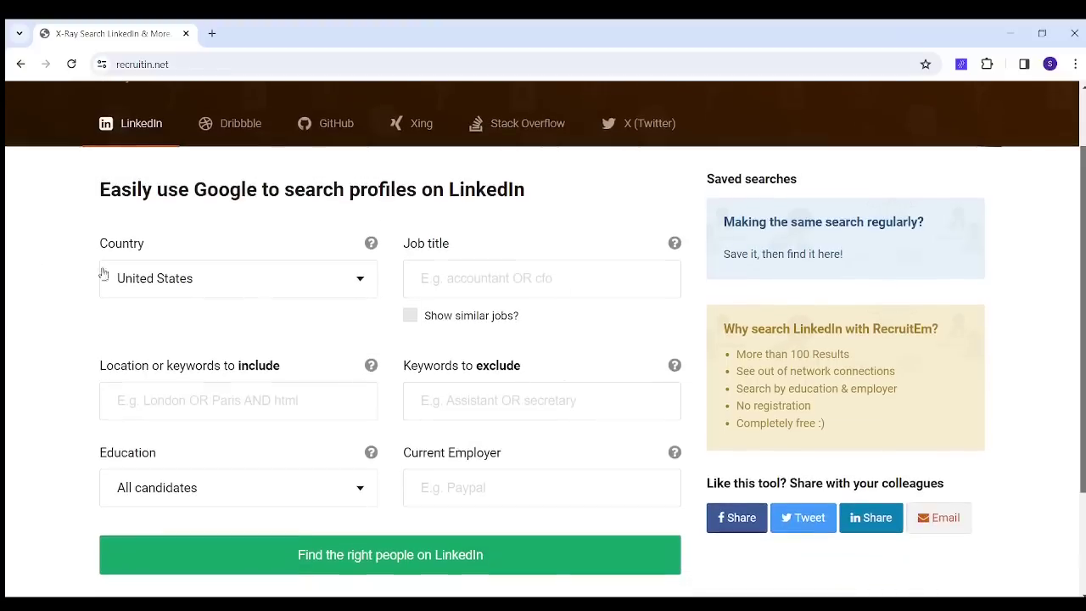
{"action": "left_click", "coordinate": [175, 274]}
{"action": "left_click", "coordinate": [197, 430]}
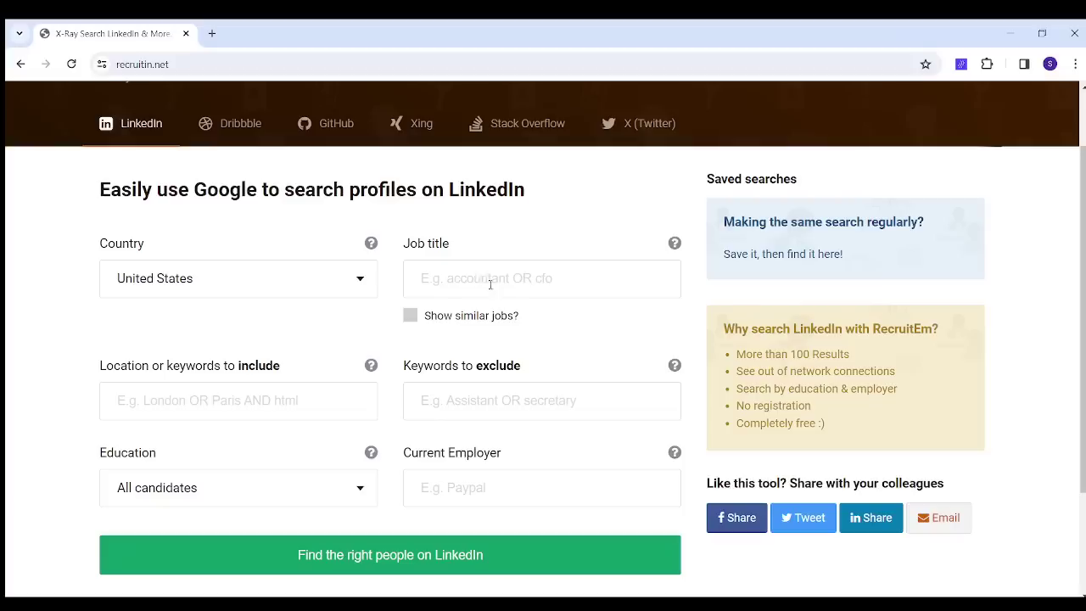
Enter 'Software engineer' as the job title.
{"action": "left_click", "coordinate": [490, 284]}
{"action": "type", "text": "Softwar"}
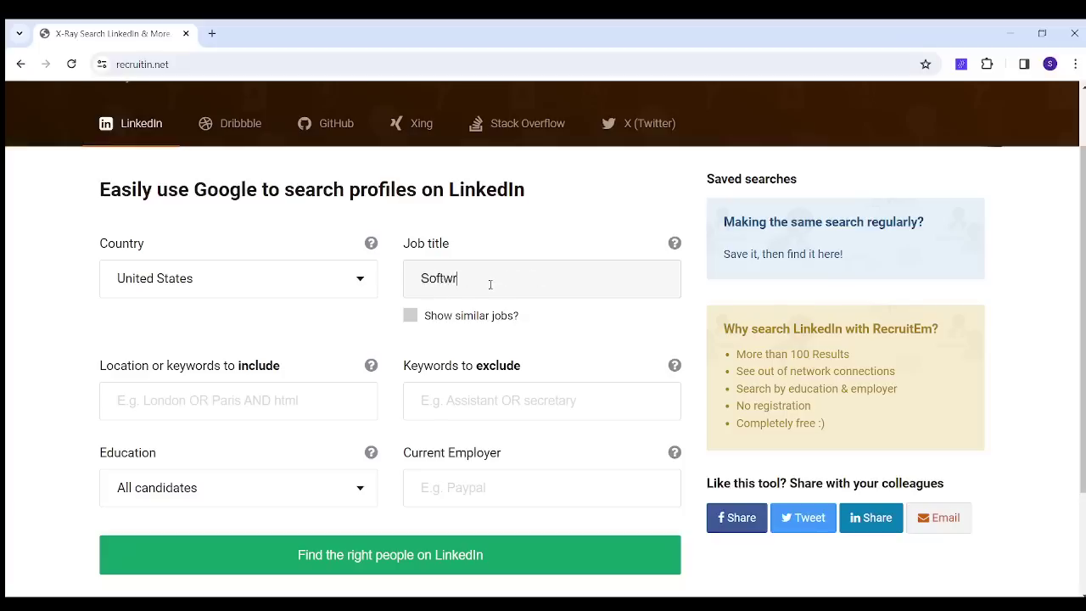
{"action": "key", "text": "BackSpace"}
{"action": "type", "text": "are engineer"}
{"action": "left_click", "coordinate": [284, 331]}
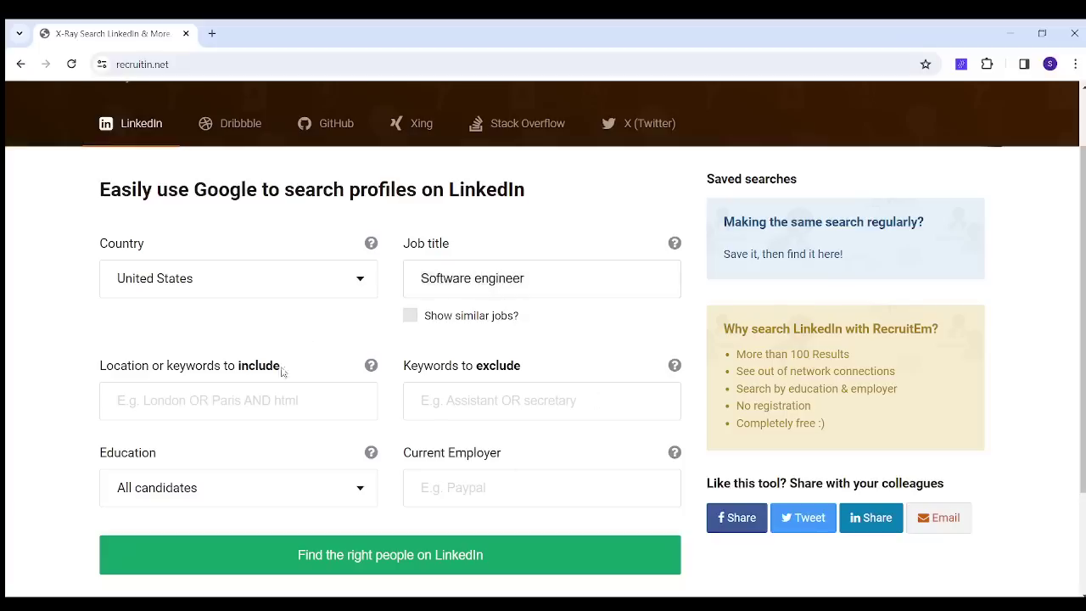
Add 'Cali' as a location keyword to include.
{"action": "left_click", "coordinate": [217, 400]}
{"action": "left_click", "coordinate": [76, 368]}
{"action": "left_click", "coordinate": [156, 393]}
{"action": "type", "text": "Cali"}
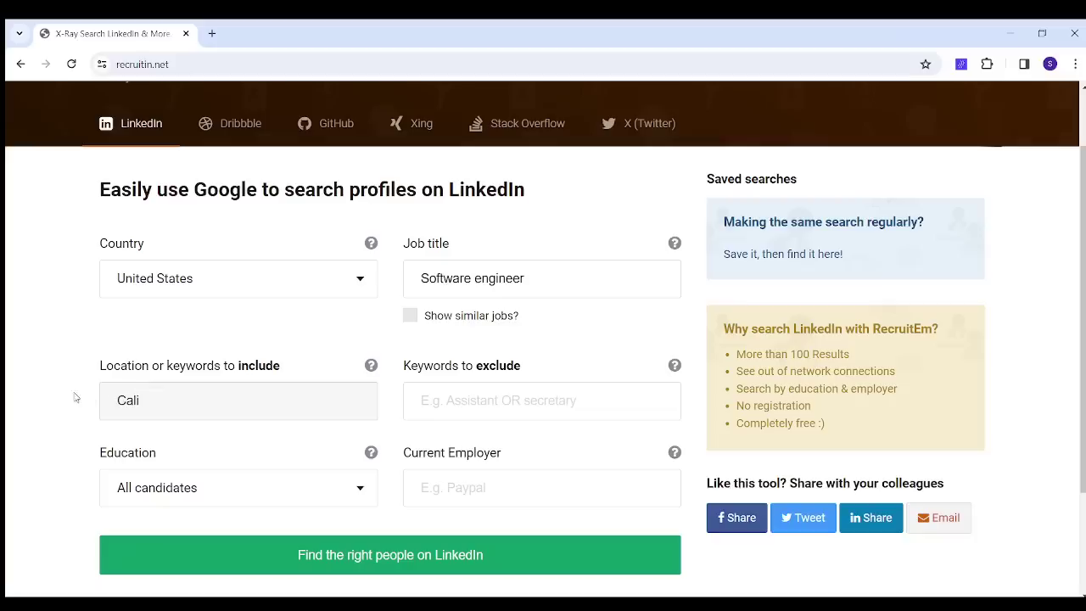
{"action": "left_click", "coordinate": [69, 396]}
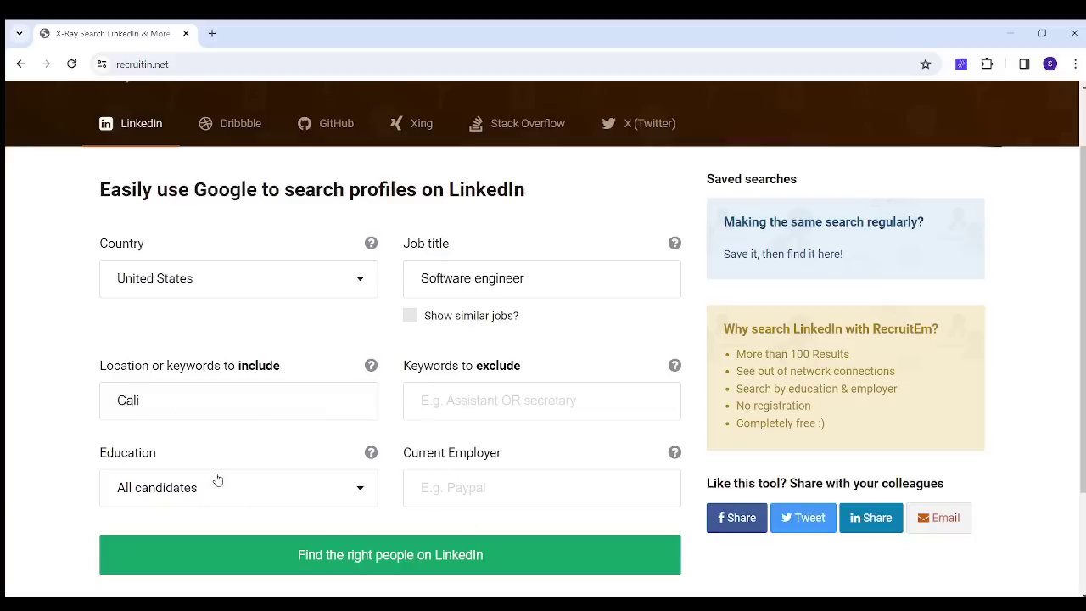
Generate the Software engineer in Cali Google query, copy its URL, and start 'wordco' in a new tab.
{"action": "left_click", "coordinate": [457, 560]}
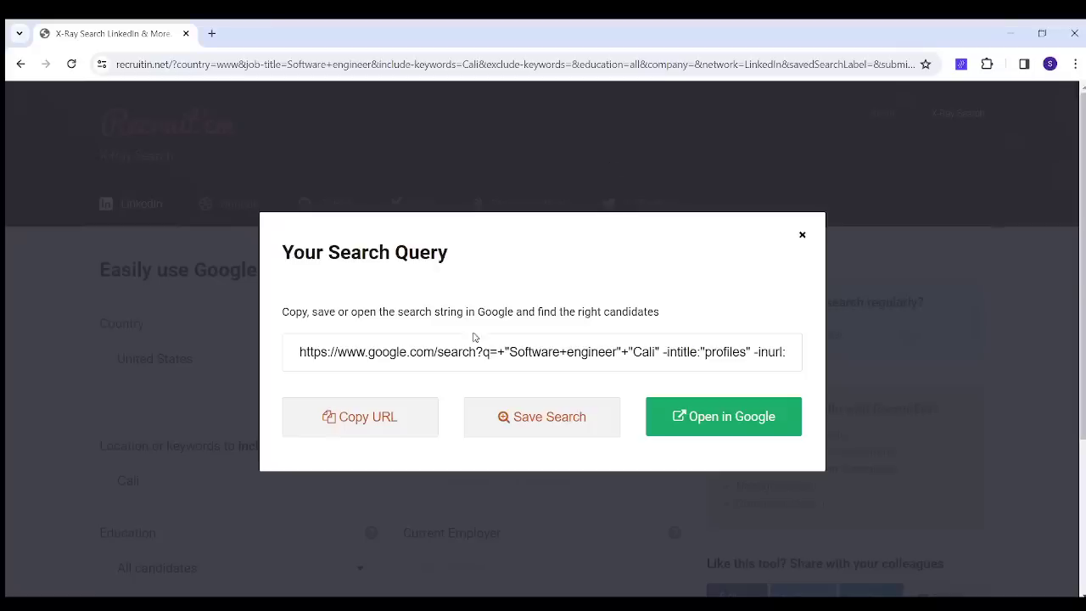
{"action": "left_click", "coordinate": [344, 427]}
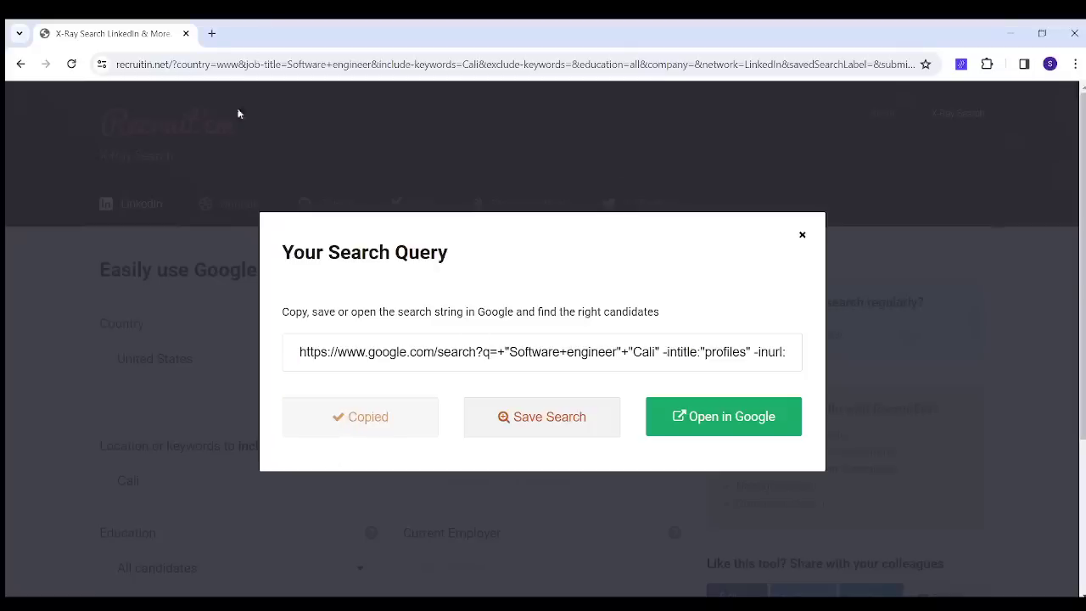
{"action": "left_click", "coordinate": [211, 33]}
{"action": "type", "text": "wordco"}
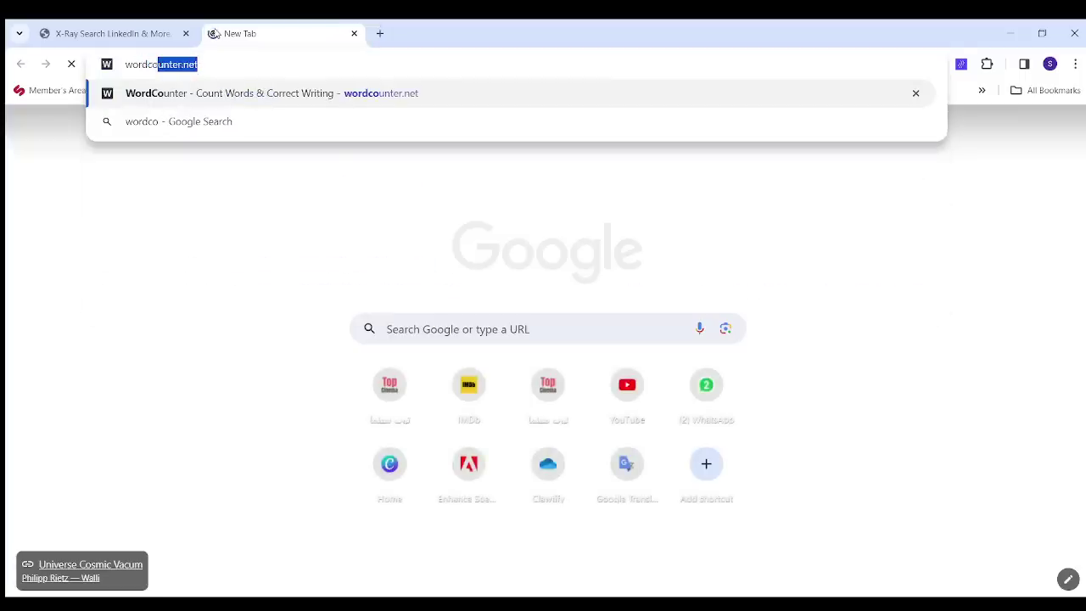
Open wordcounter.net and paste the Software engineer search URL, replacing an earlier wrong URL.
{"action": "key", "text": "Return"}
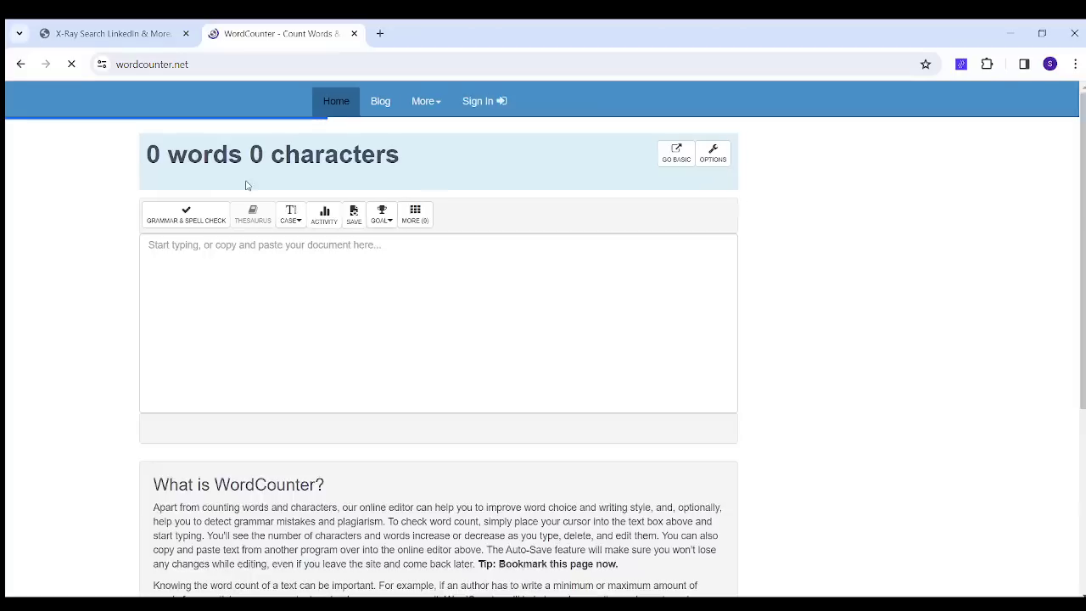
{"action": "left_click", "coordinate": [274, 326]}
{"action": "key", "text": "ctrl+v"}
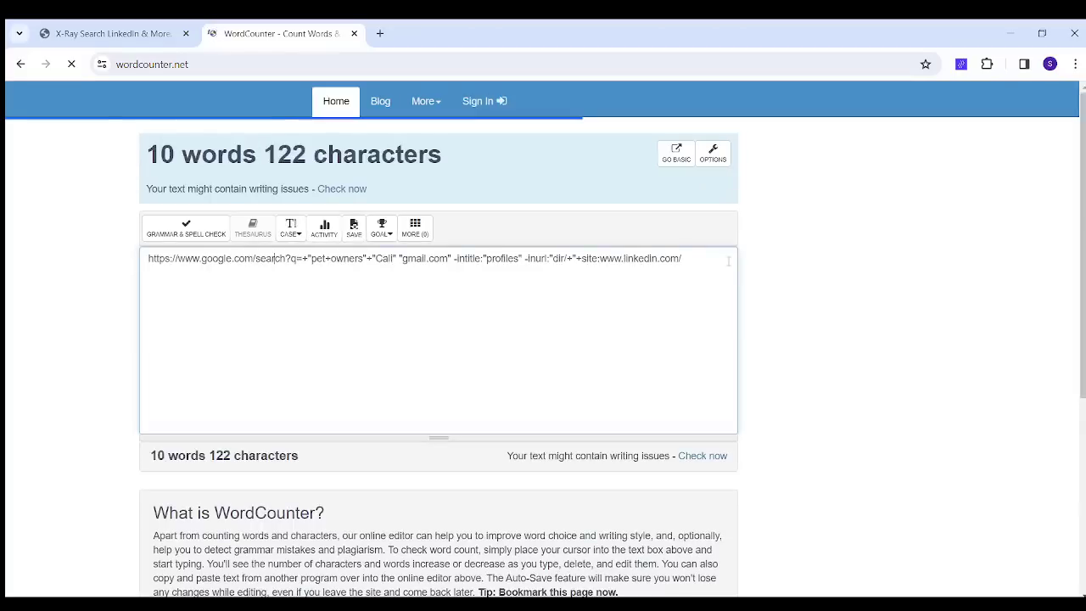
{"action": "key", "text": "ctrl+a"}
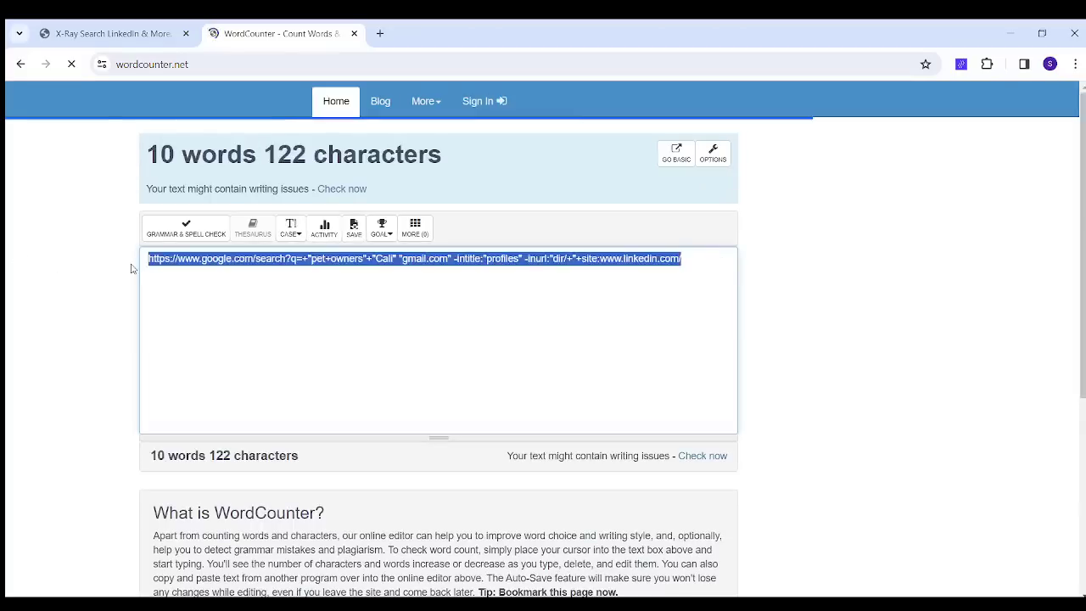
{"action": "key", "text": "BackSpace"}
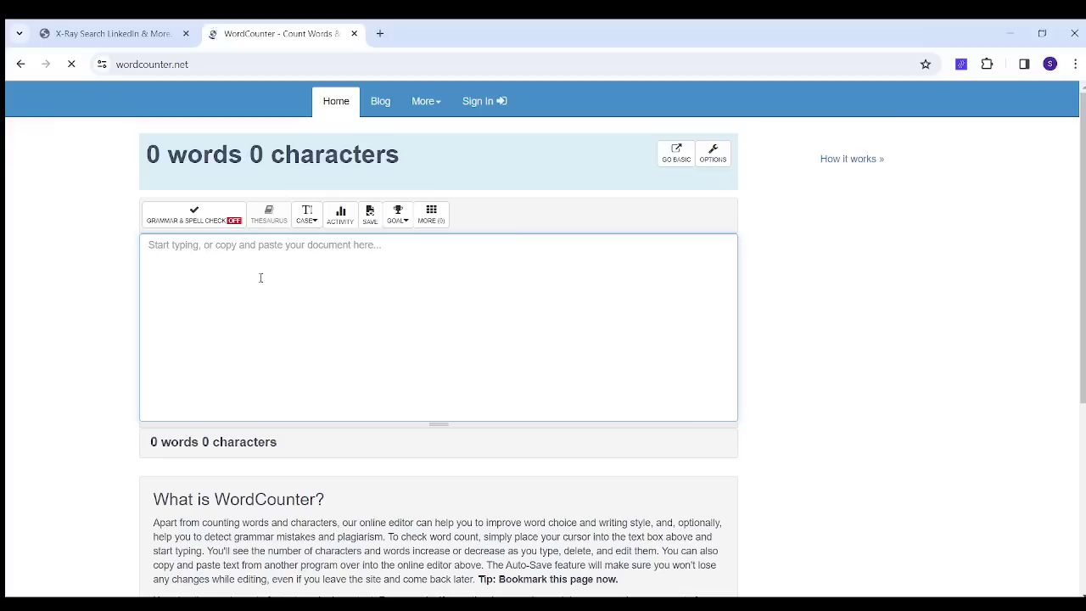
{"action": "key", "text": "ctrl+v"}
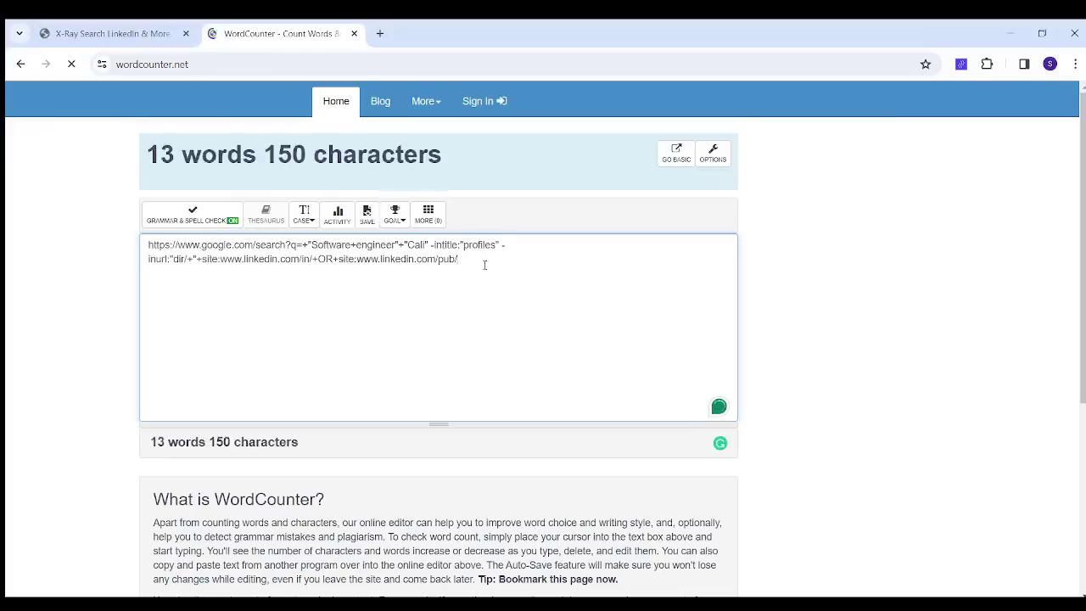
Delete the extra in/ and /pub/ site clauses and add "gmail.com" after Cali.
{"action": "left_click_drag", "start_coordinate": [455, 265], "coordinate": [298, 259]}
{"action": "key", "text": "BackSpace"}
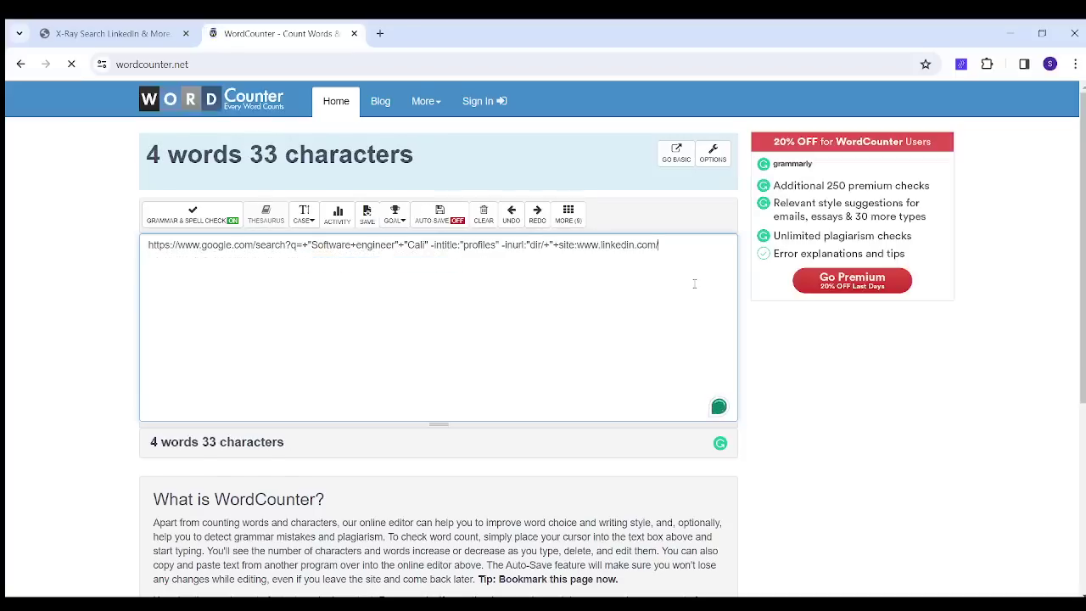
{"action": "left_click", "coordinate": [429, 244]}
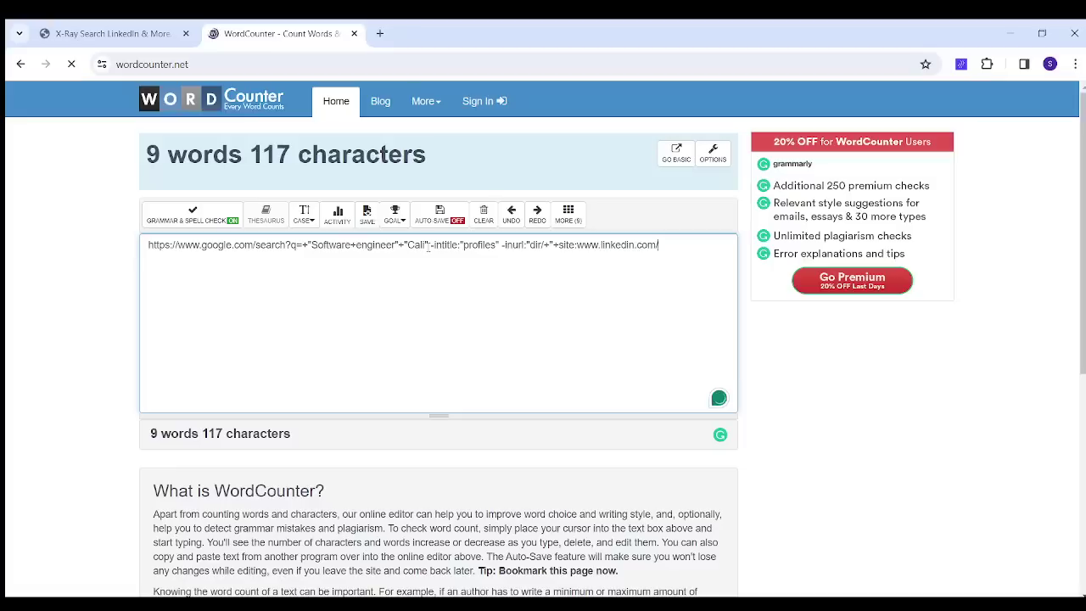
{"action": "type", "text": "\"g"}
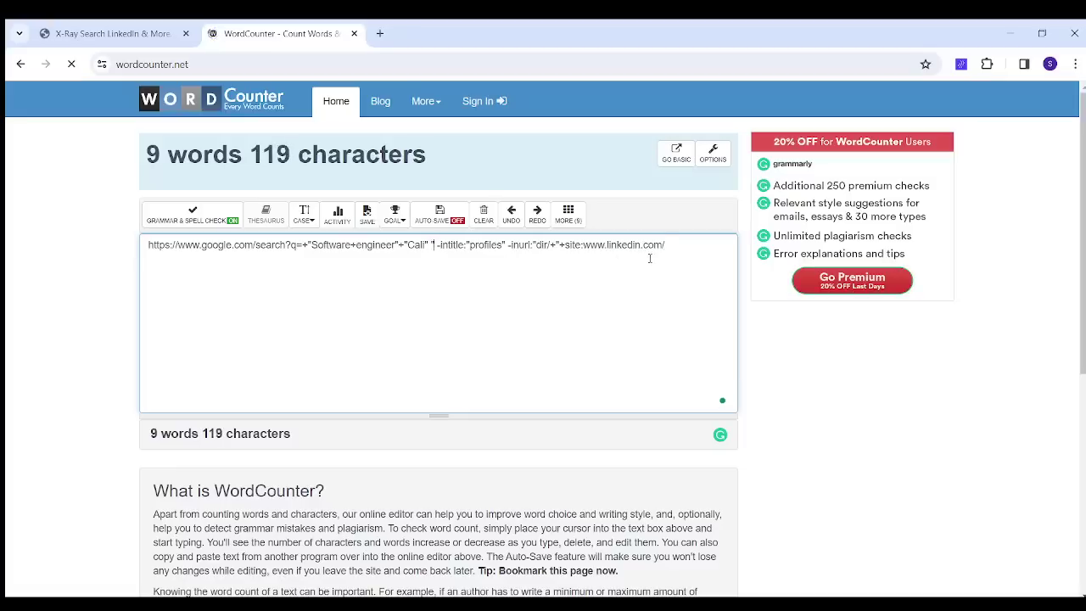
{"action": "type", "text": "mail.com"}
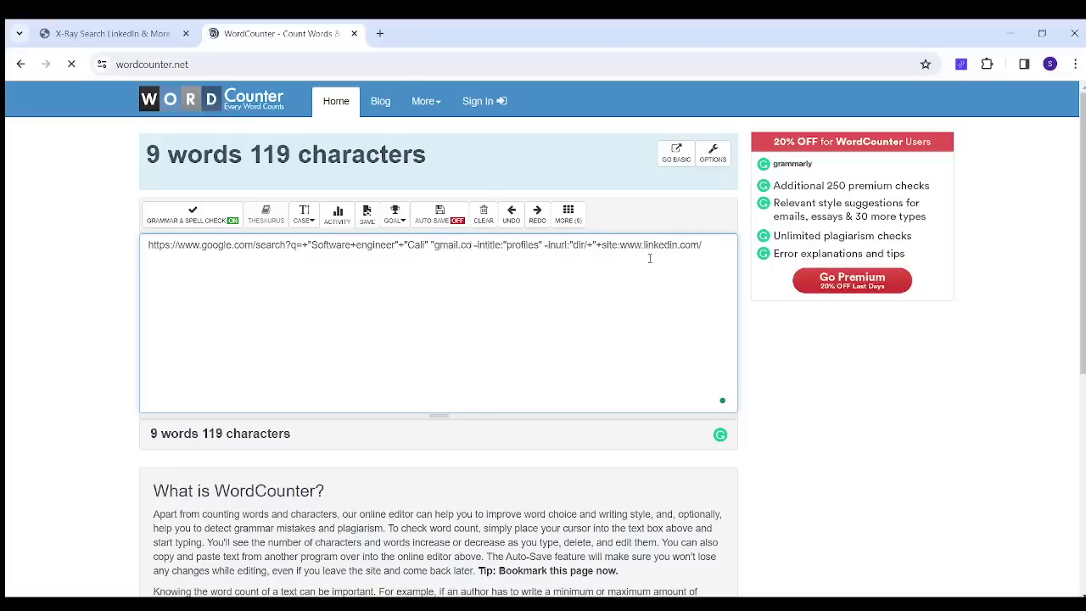
{"action": "type", "text": "\""}
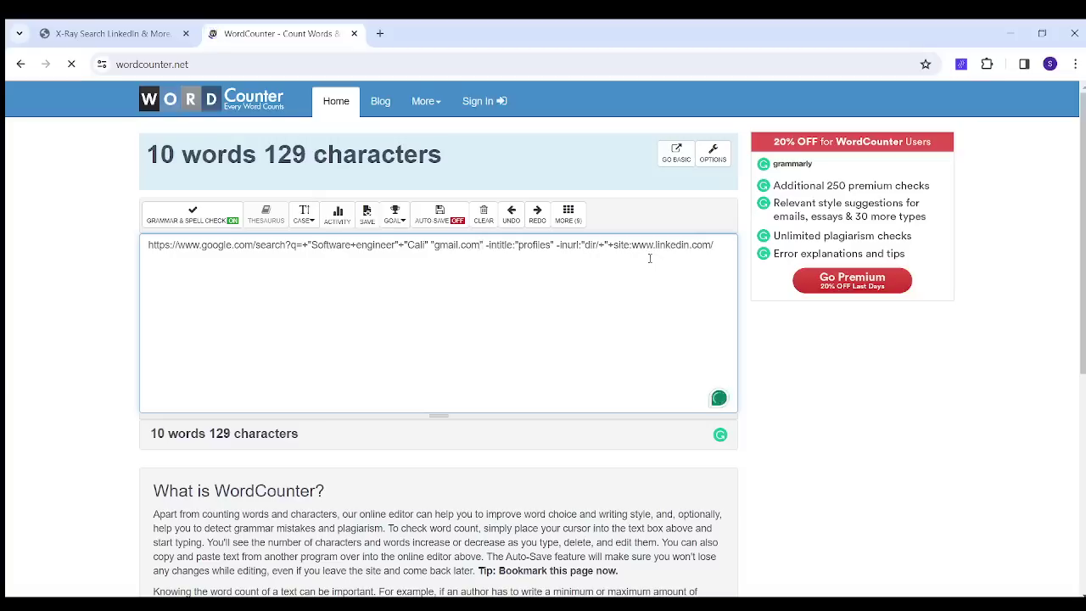
Check the first result for Software Engineer, Cali, and a gmail address.
{"action": "left_click_drag", "start_coordinate": [723, 253], "coordinate": [151, 289]}
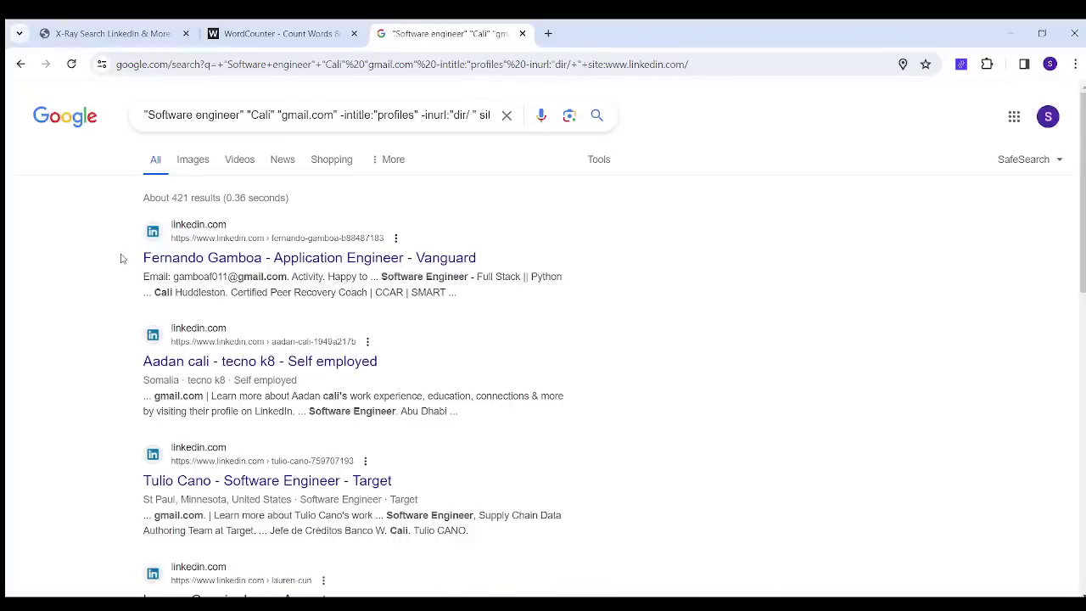
{"action": "left_click_drag", "start_coordinate": [176, 258], "coordinate": [33, 275]}
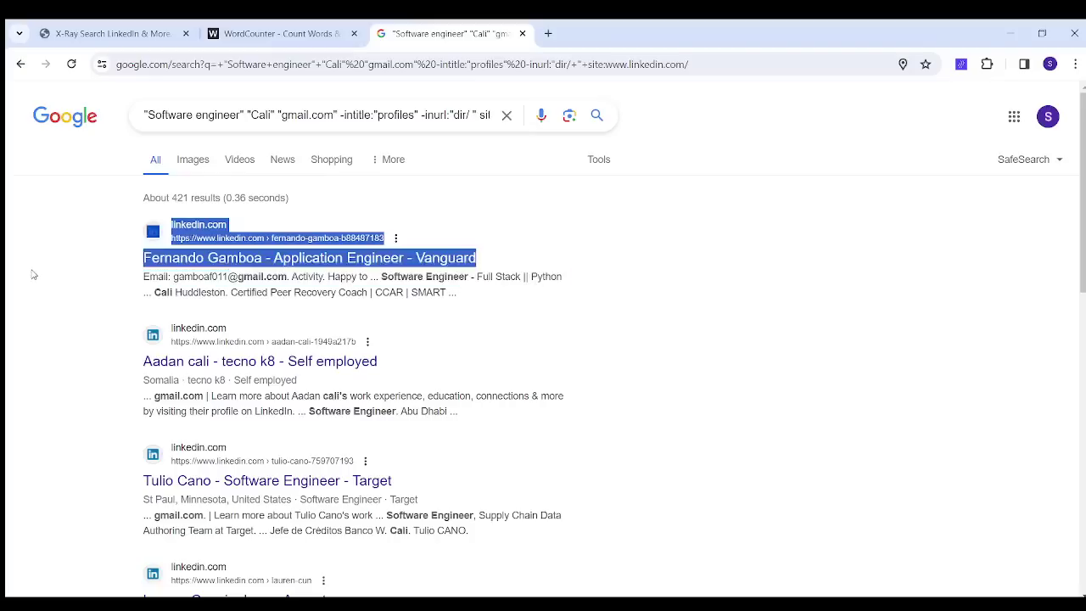
{"action": "left_click", "coordinate": [32, 274]}
{"action": "left_click_drag", "start_coordinate": [381, 276], "coordinate": [470, 277]}
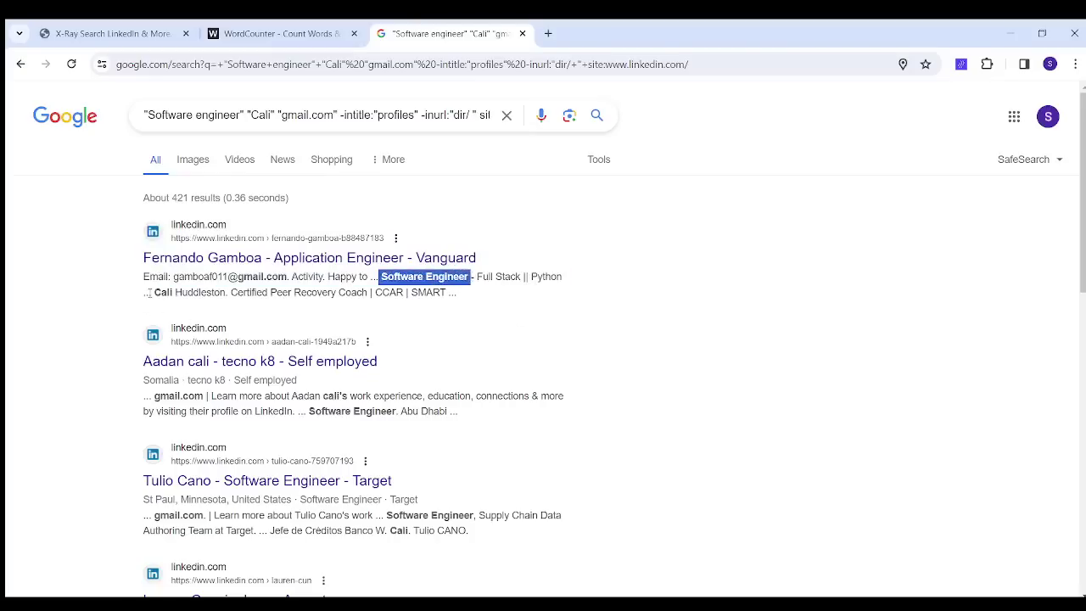
{"action": "left_click_drag", "start_coordinate": [149, 292], "coordinate": [174, 293]}
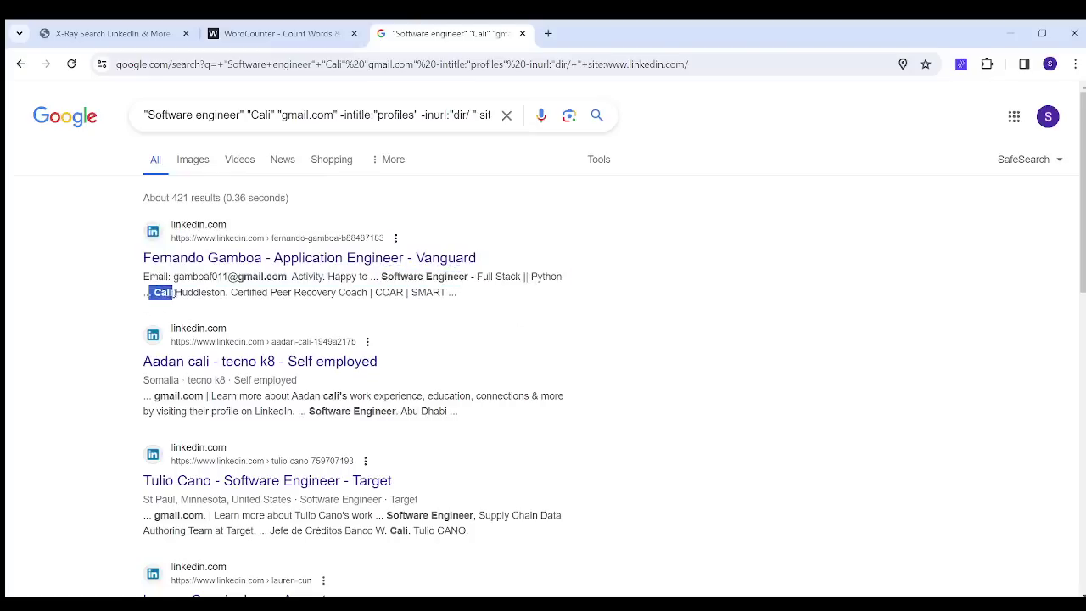
{"action": "left_click", "coordinate": [79, 282]}
{"action": "left_click_drag", "start_coordinate": [172, 278], "coordinate": [297, 278]}
Scroll to the bottom of the results and load the next batch.
{"action": "scroll", "coordinate": [1005, 257], "scroll_direction": "down", "scroll_amount": 3}
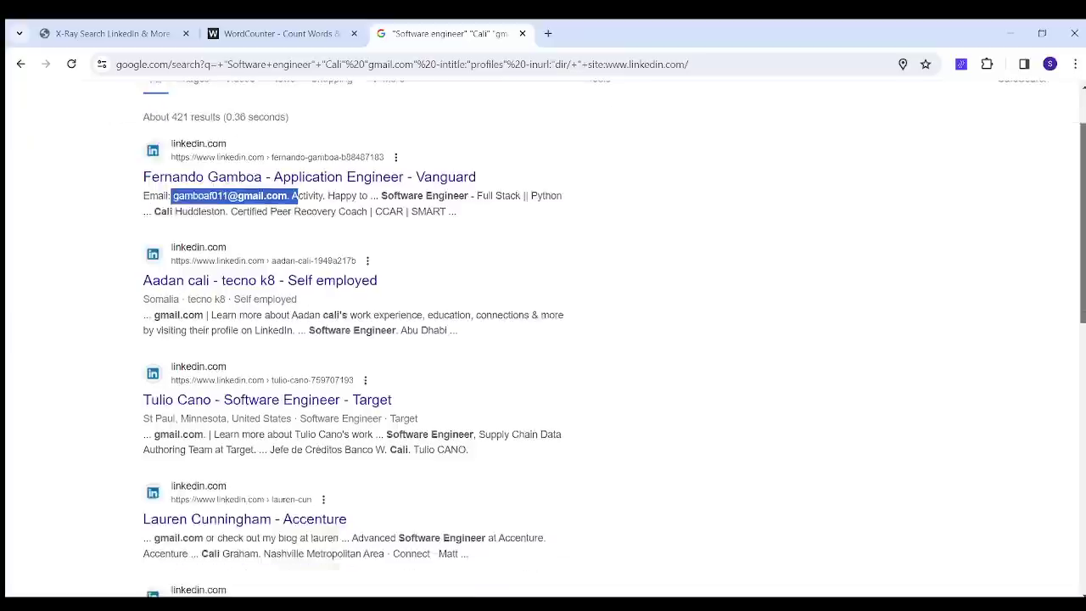
{"action": "scroll", "coordinate": [615, 357], "scroll_direction": "down", "scroll_amount": 4}
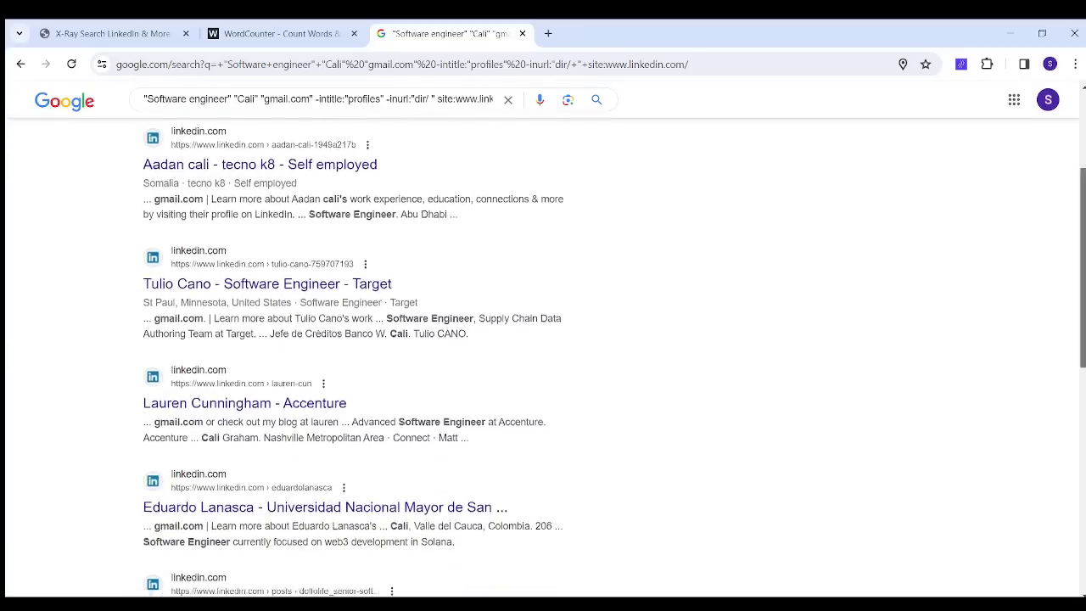
{"action": "scroll", "coordinate": [614, 357], "scroll_direction": "down", "scroll_amount": 7}
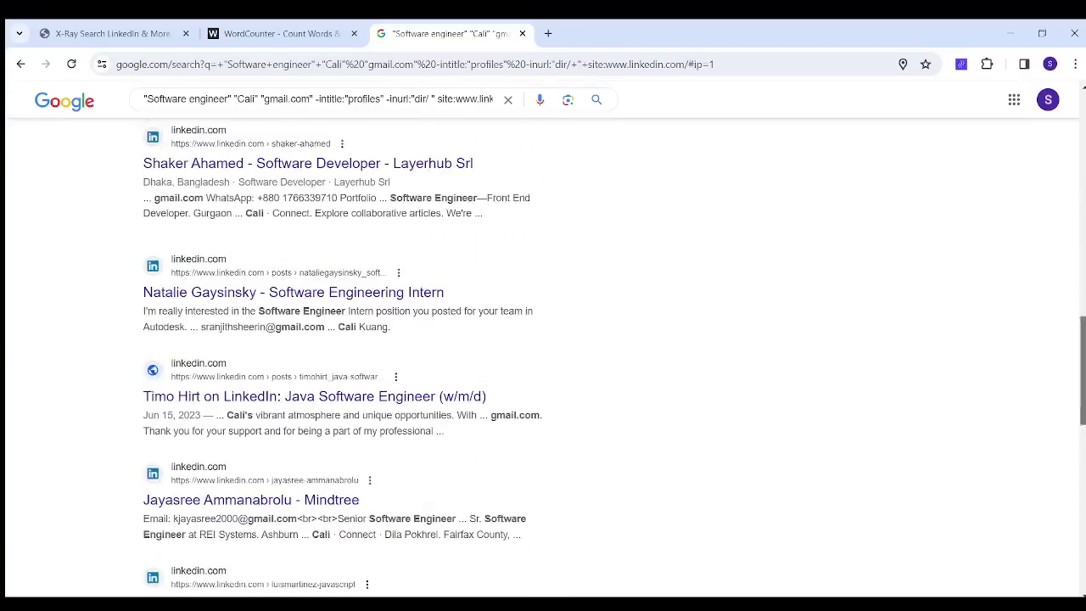
{"action": "scroll", "coordinate": [543, 357], "scroll_direction": "down", "scroll_amount": 9}
{"action": "scroll", "coordinate": [807, 484], "scroll_direction": "down", "scroll_amount": 1}
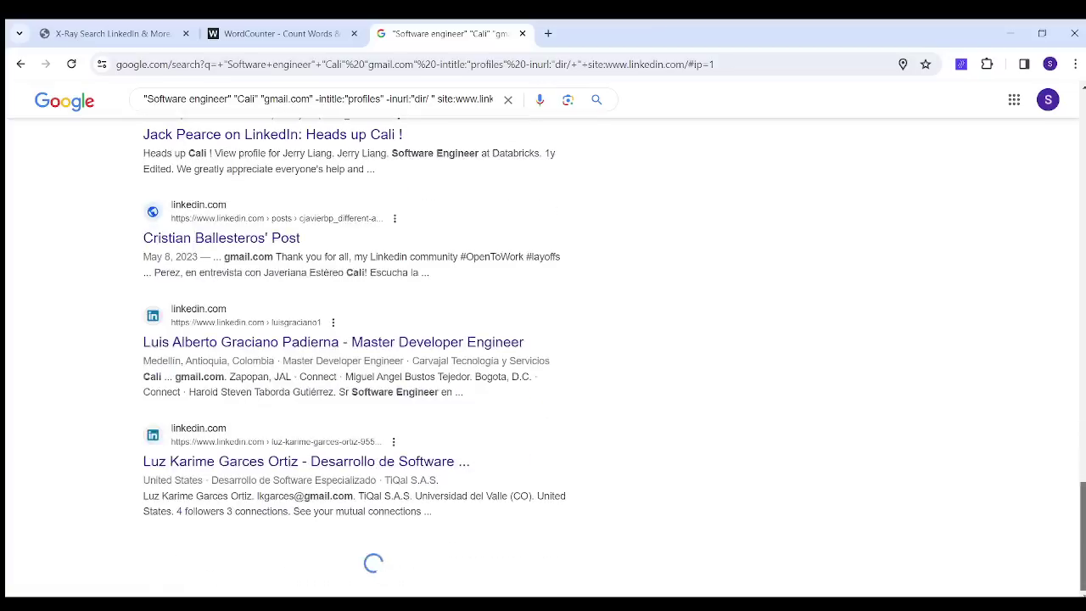
{"action": "scroll", "coordinate": [1046, 513], "scroll_direction": "down", "scroll_amount": 12}
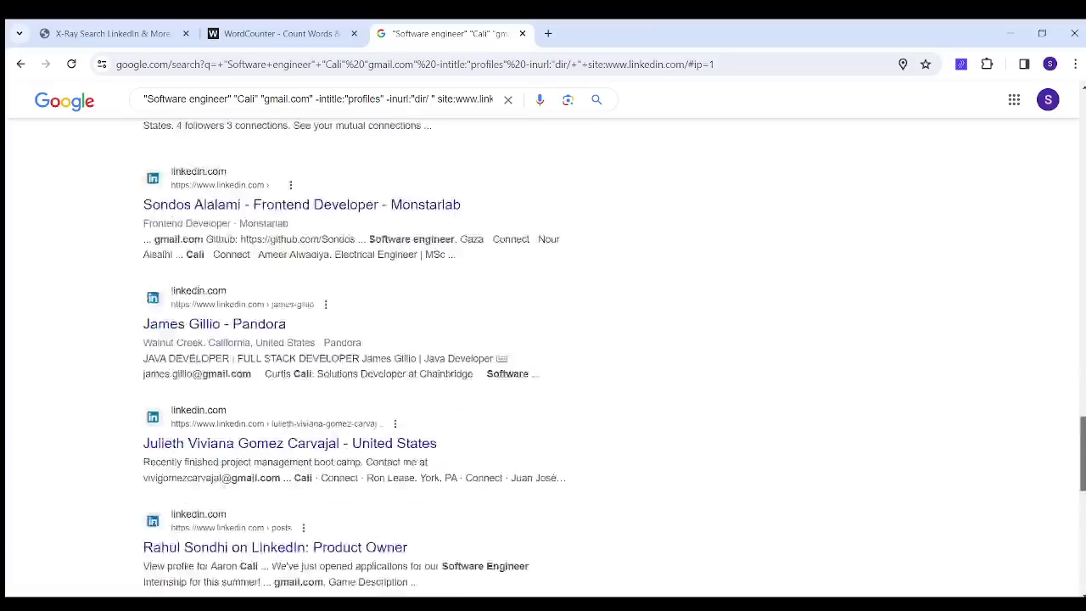
{"action": "left_click_drag", "start_coordinate": [1083, 443], "coordinate": [1083, 562]}
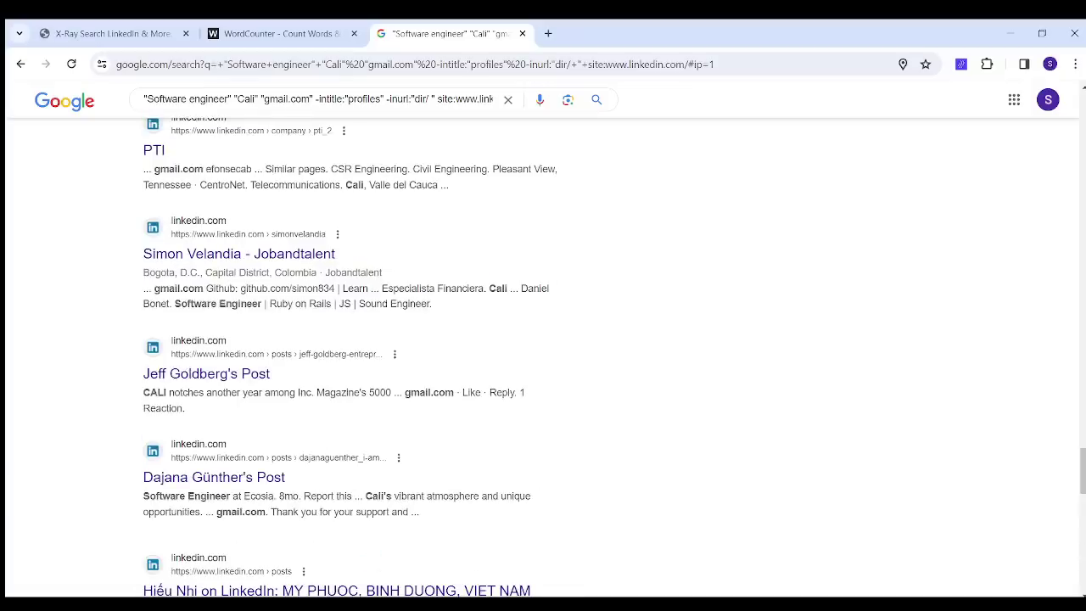
{"action": "left_click_drag", "start_coordinate": [1083, 471], "coordinate": [1083, 568]}
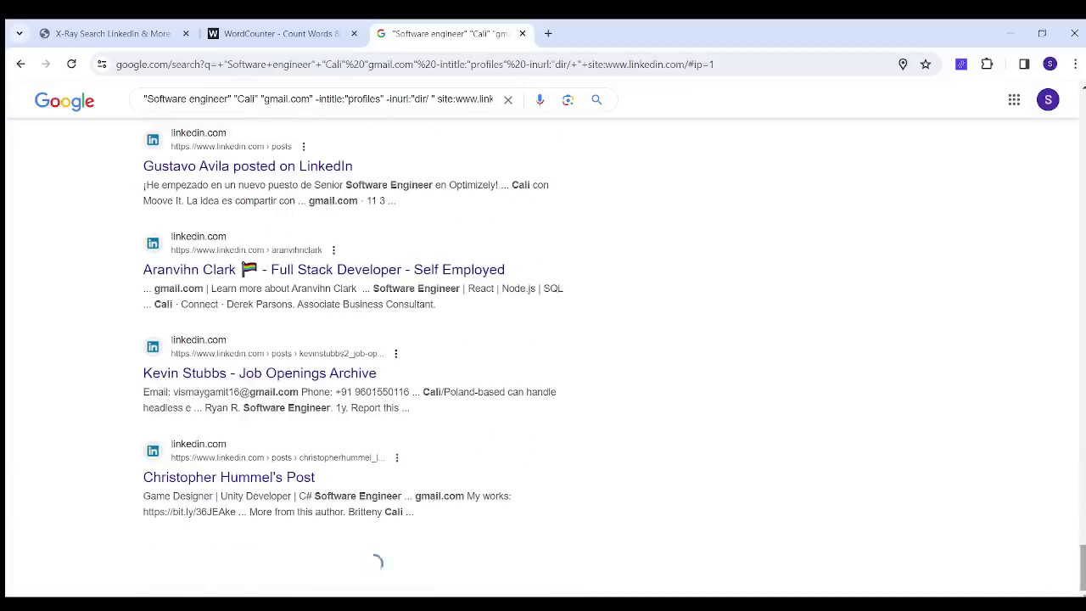
{"action": "left_click_drag", "start_coordinate": [1082, 480], "coordinate": [1083, 568]}
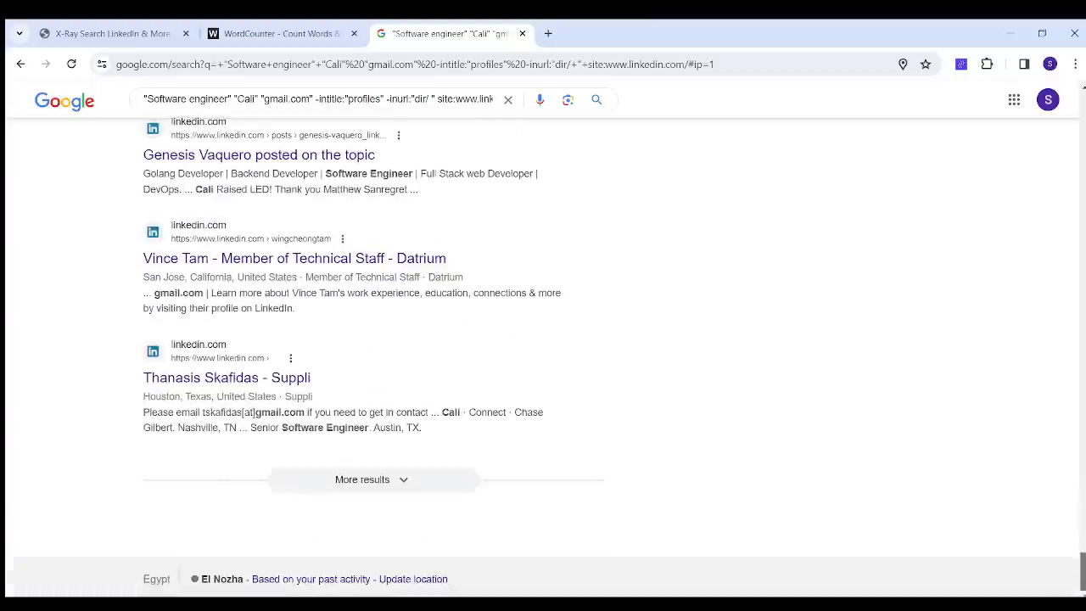
{"action": "left_click", "coordinate": [337, 477]}
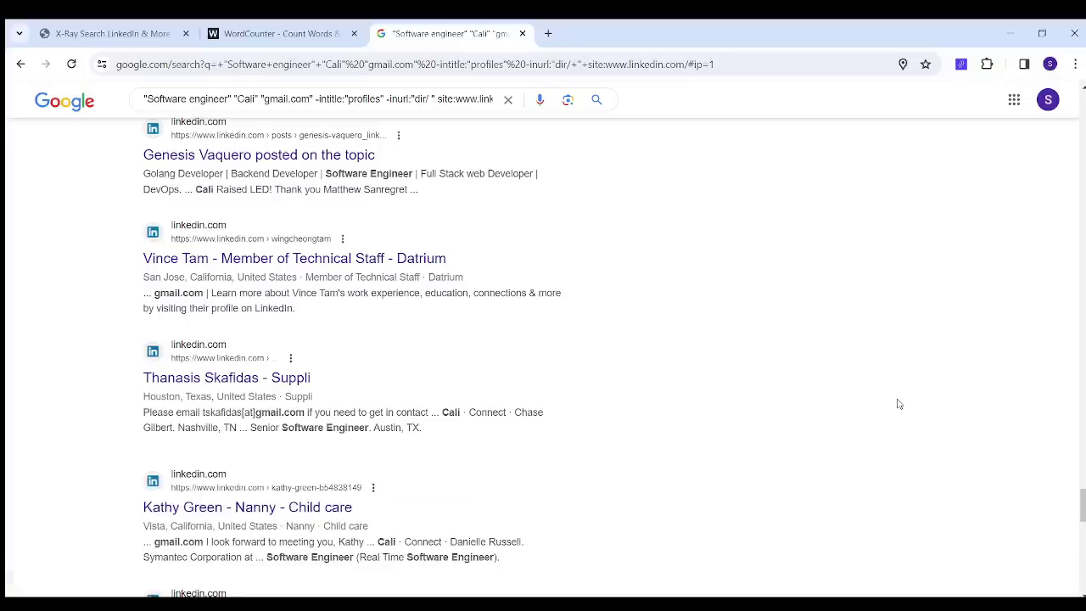
Load another batch of results, then scroll back up toward the top.
{"action": "scroll", "coordinate": [899, 404], "scroll_direction": "down", "scroll_amount": 5}
{"action": "scroll", "coordinate": [899, 404], "scroll_direction": "down", "scroll_amount": 3}
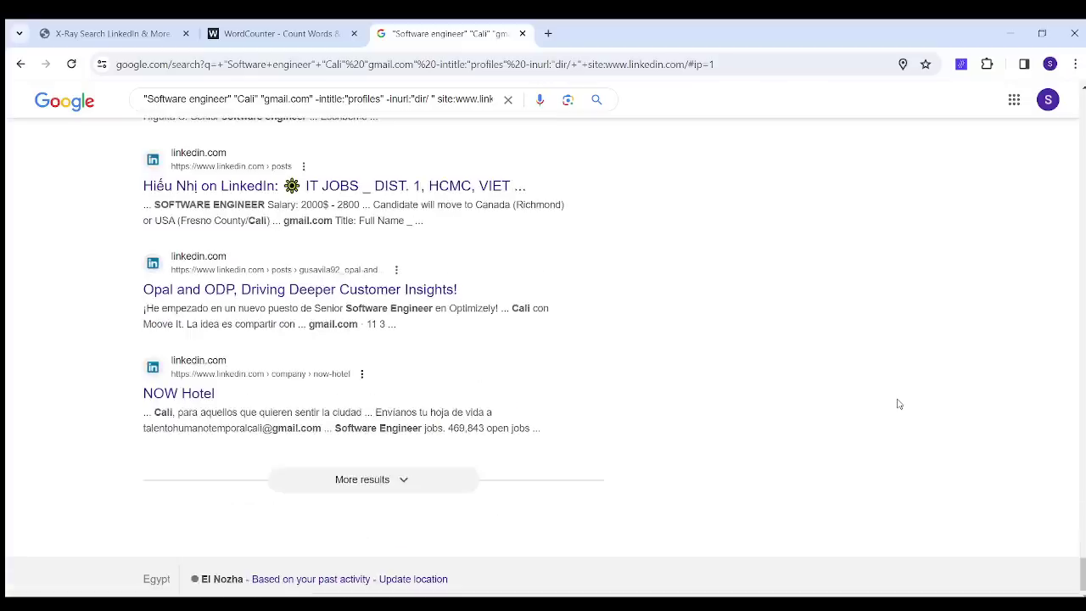
{"action": "left_click", "coordinate": [430, 484]}
{"action": "scroll", "coordinate": [431, 484], "scroll_direction": "down", "scroll_amount": 6}
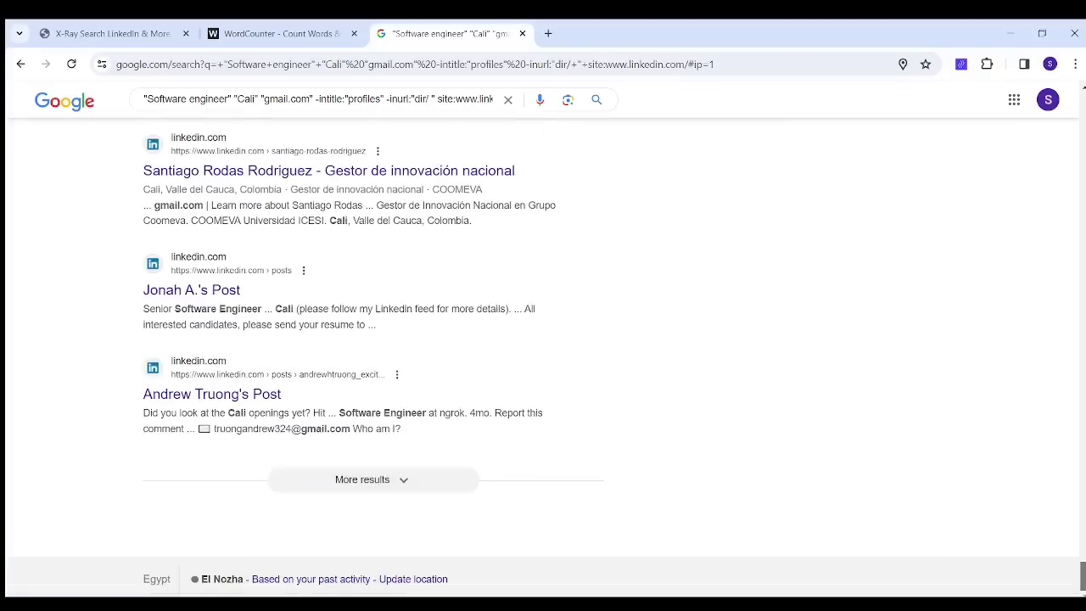
{"action": "scroll", "coordinate": [959, 516], "scroll_direction": "up", "scroll_amount": 2}
{"action": "scroll", "coordinate": [543, 365], "scroll_direction": "up", "scroll_amount": 1}
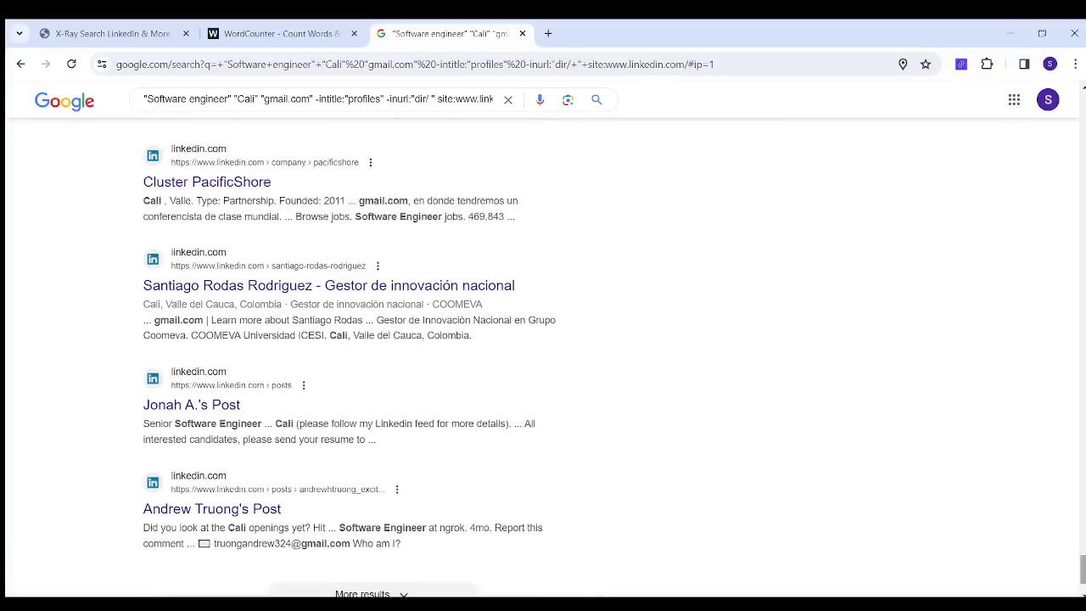
{"action": "scroll", "coordinate": [1050, 365], "scroll_direction": "up", "scroll_amount": 15}
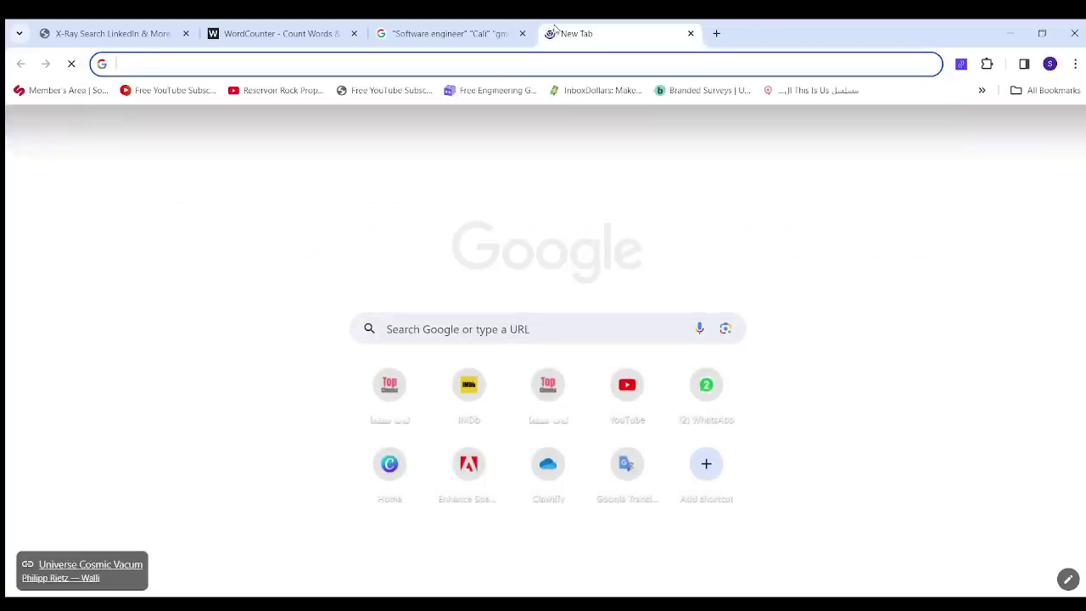
Search for 'email extractor lite 1.4' and pass the 'I'm not a robot' check.
{"action": "type", "text": "email"}
{"action": "key", "text": "Return"}
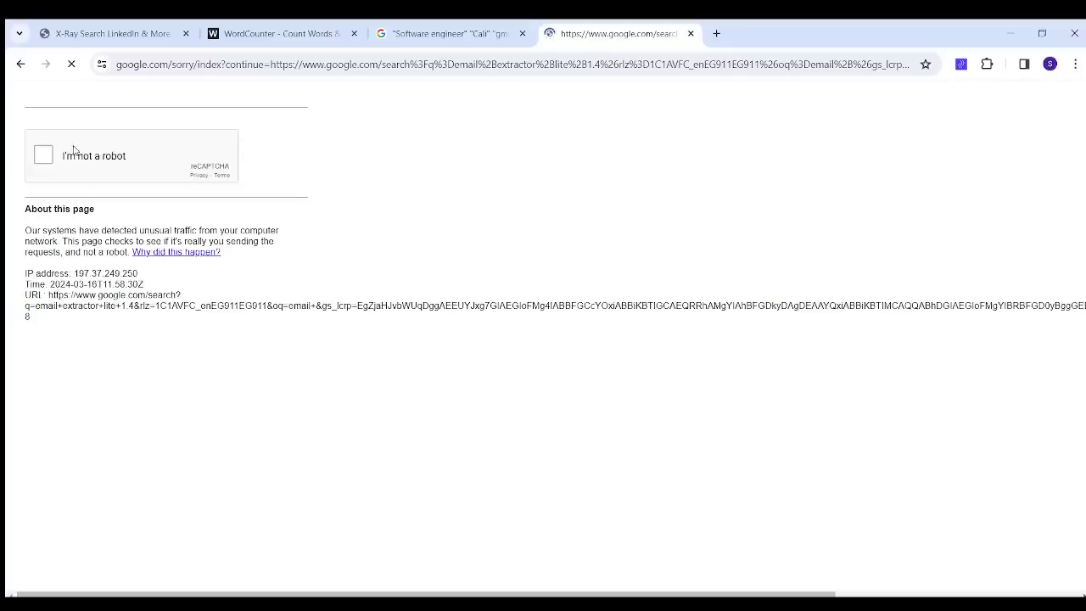
{"action": "left_click", "coordinate": [48, 156]}
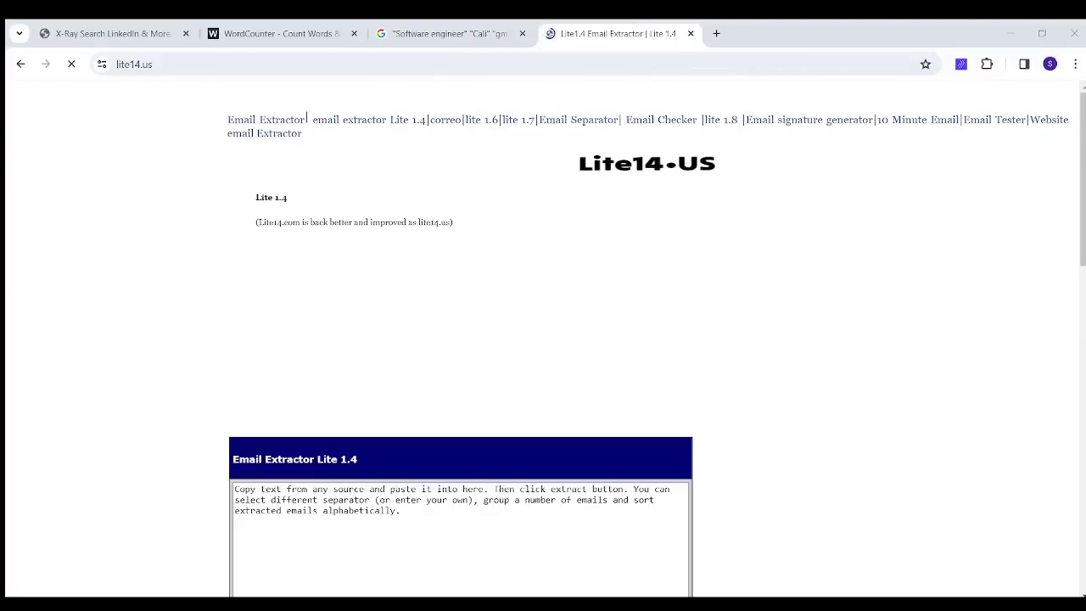
Clear the extractor's text box and select all text on the Google results page.
{"action": "left_click", "coordinate": [454, 513]}
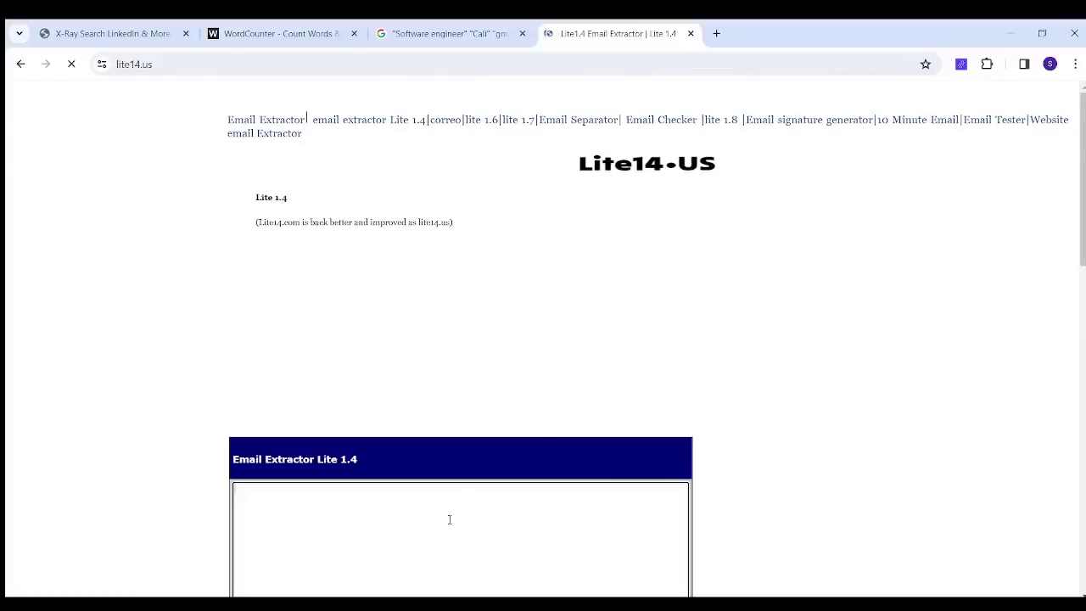
{"action": "scroll", "coordinate": [1055, 314], "scroll_direction": "down", "scroll_amount": 3}
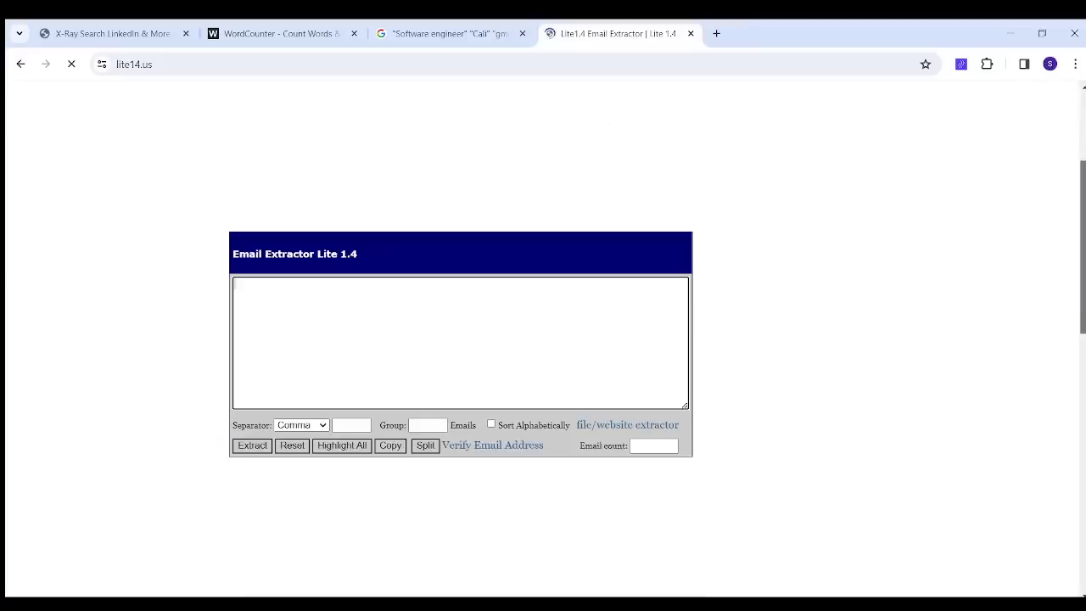
{"action": "left_click", "coordinate": [450, 26]}
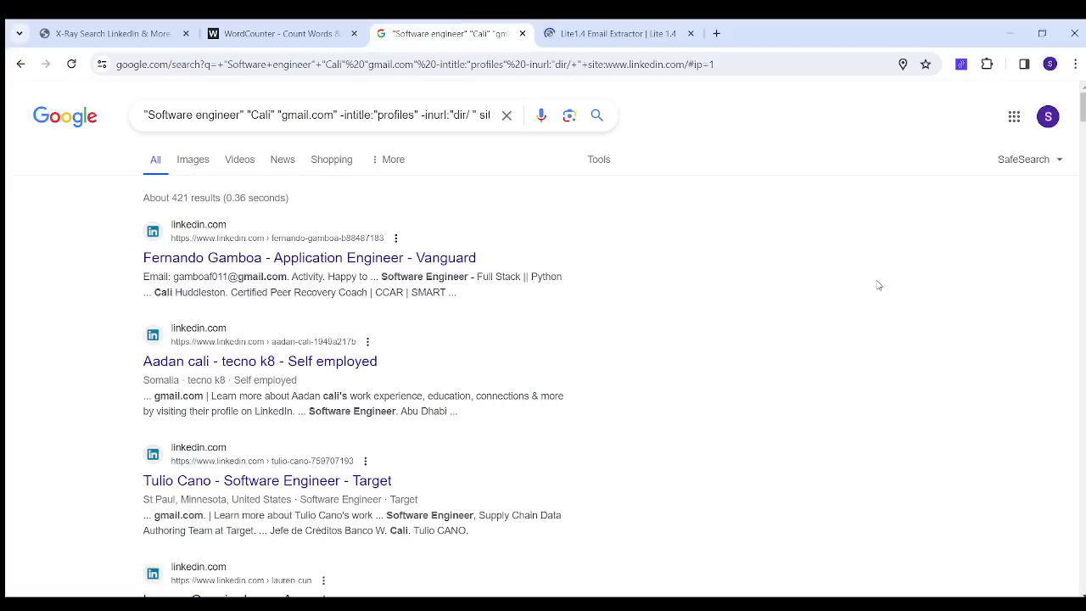
{"action": "key", "text": "ctrl+a"}
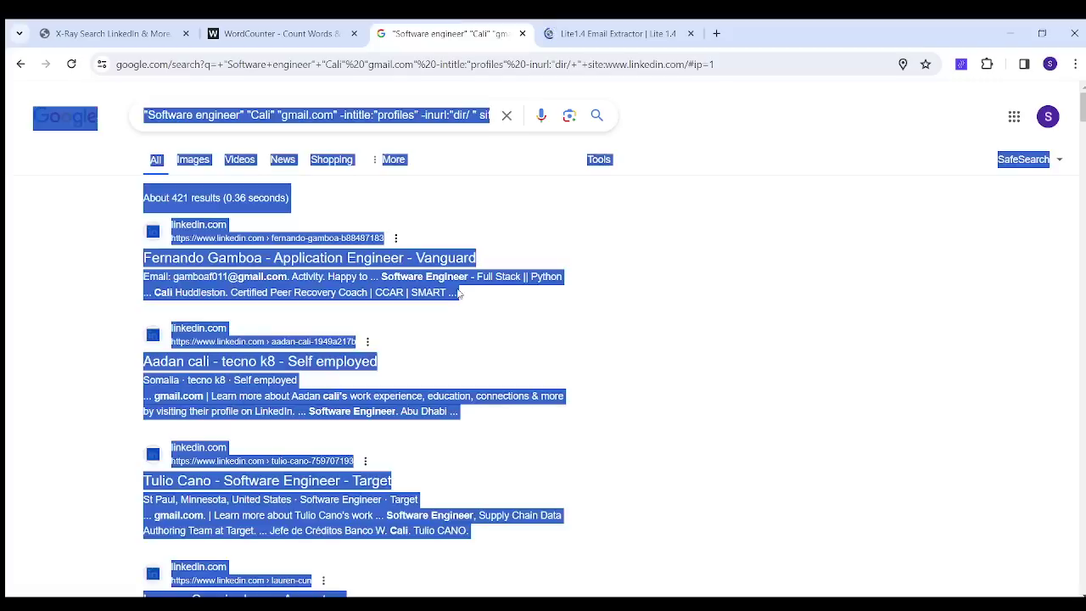
Paste the results into the extractor, set Separator to New Line, and extract 30 addresses.
{"action": "left_click", "coordinate": [611, 34]}
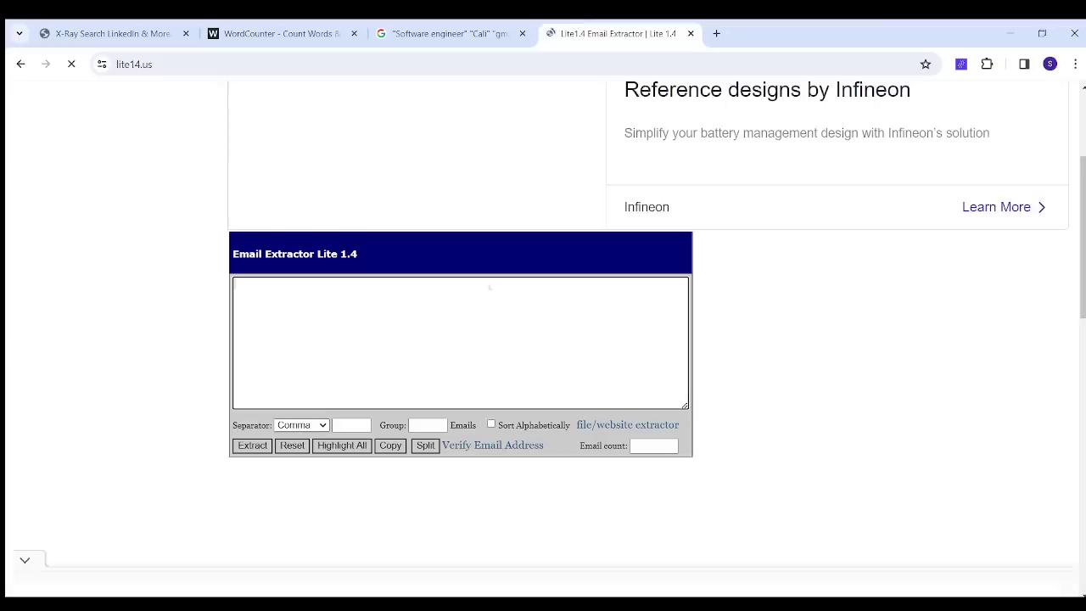
{"action": "left_click", "coordinate": [311, 344]}
{"action": "key", "text": "ctrl+v"}
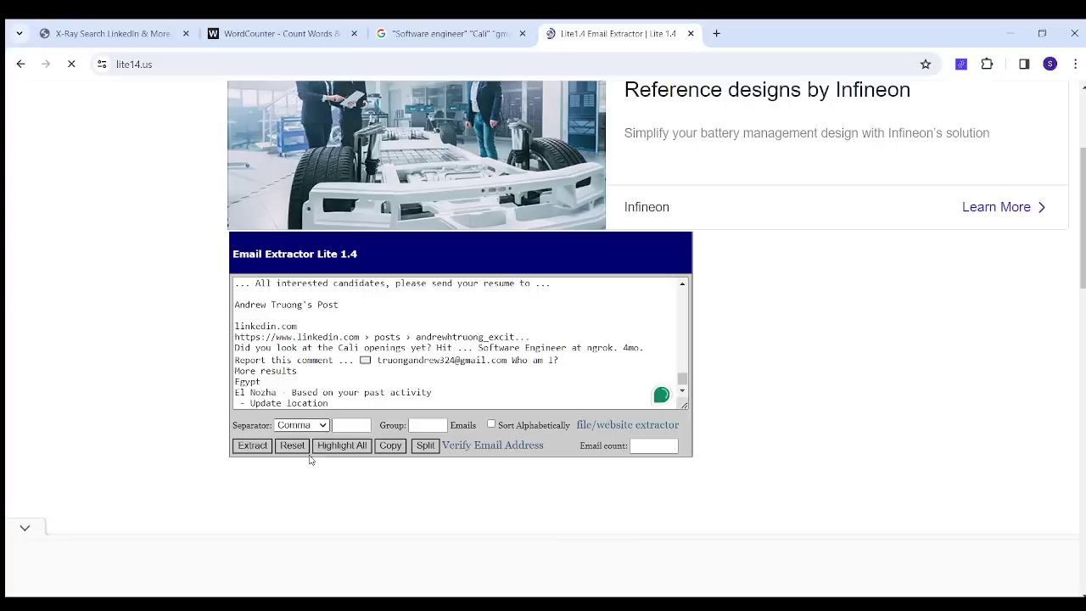
{"action": "key", "text": "Tab"}
{"action": "key", "text": "n"}
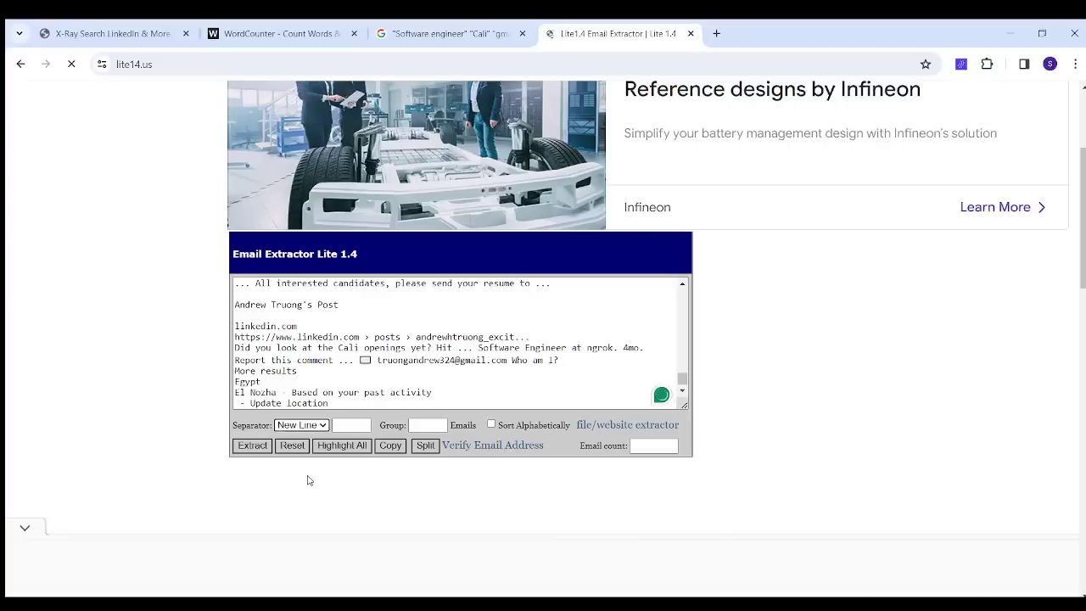
{"action": "left_click", "coordinate": [256, 450]}
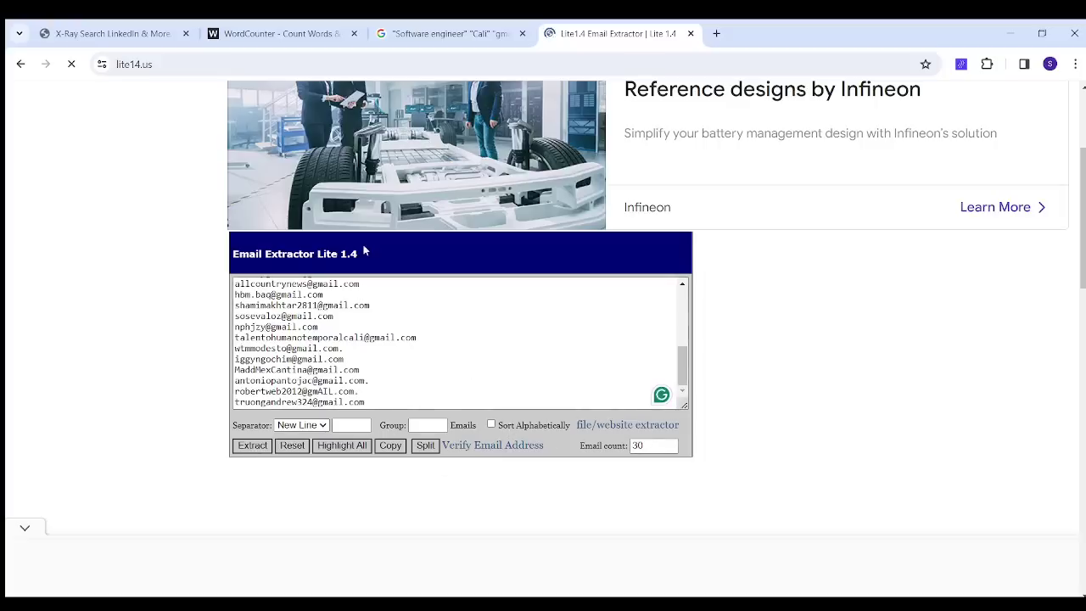
Replace 'gmail' with 'outlook' in the query and review the 10 LinkedIn results.
{"action": "left_click", "coordinate": [399, 28]}
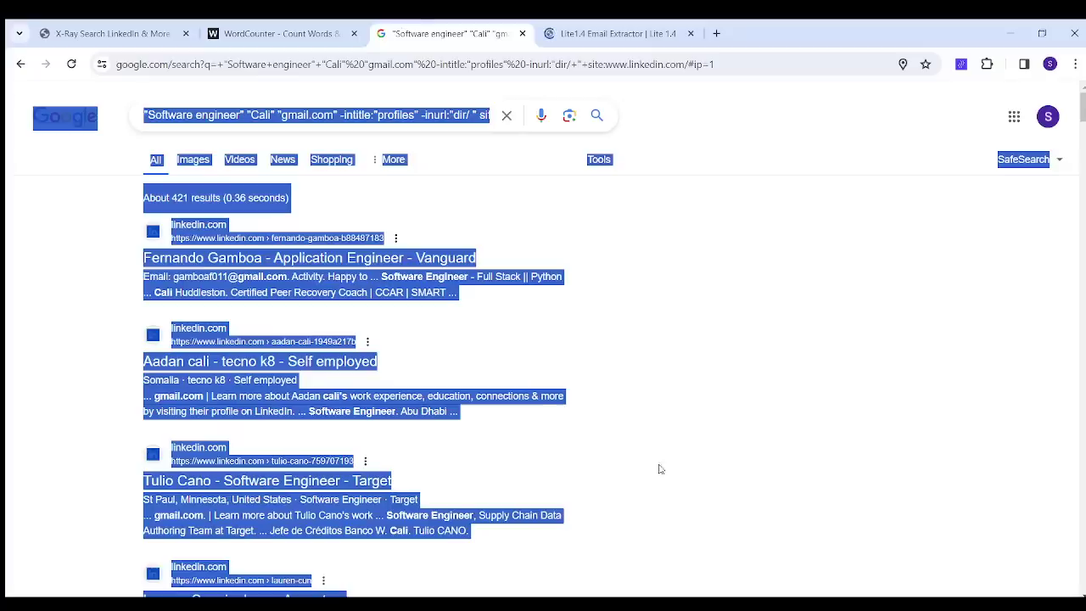
{"action": "left_click", "coordinate": [1016, 298]}
{"action": "left_click_drag", "start_coordinate": [1082, 106], "coordinate": [981, 145]}
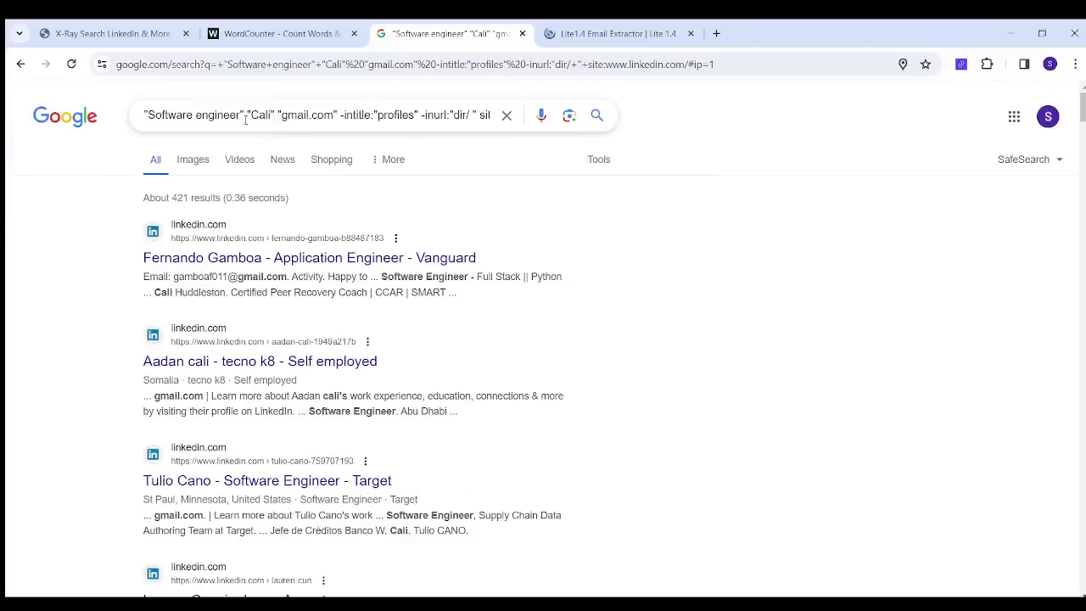
{"action": "left_click_drag", "start_coordinate": [280, 114], "coordinate": [311, 116]}
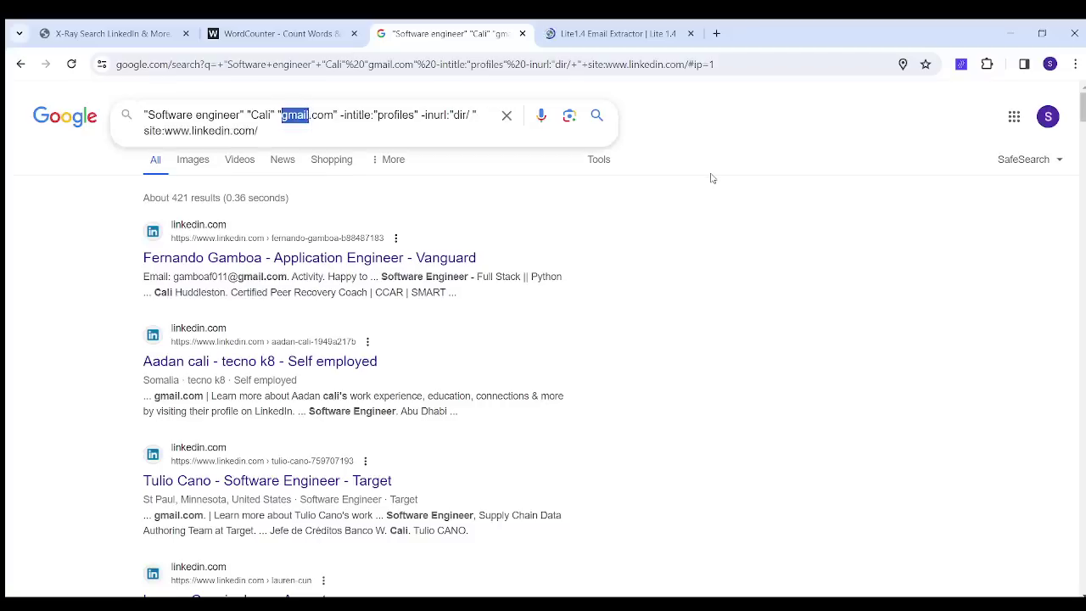
{"action": "type", "text": "outlook"}
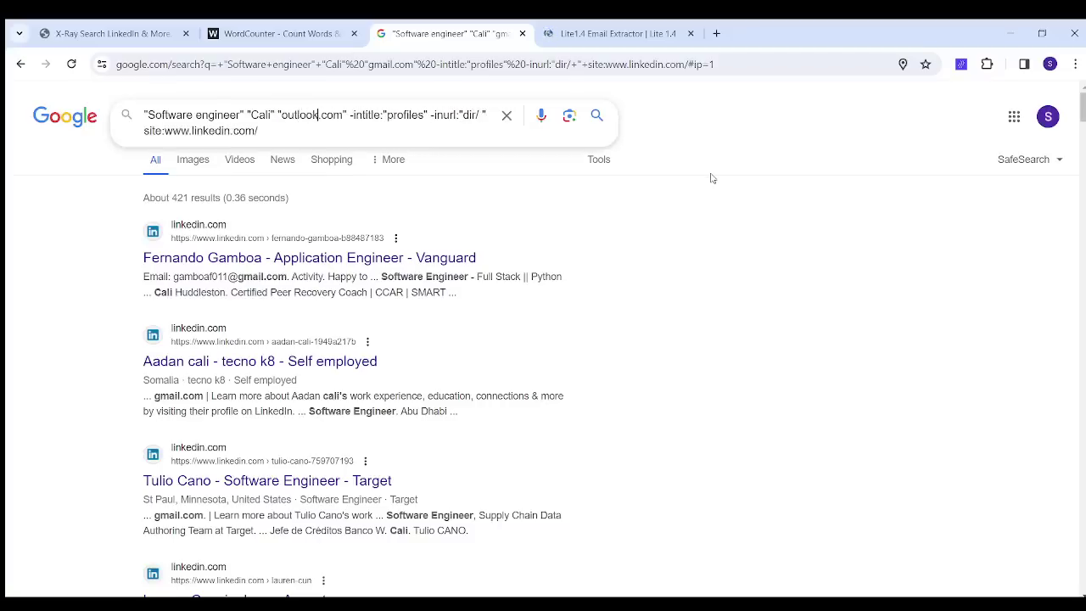
{"action": "key", "text": "Return"}
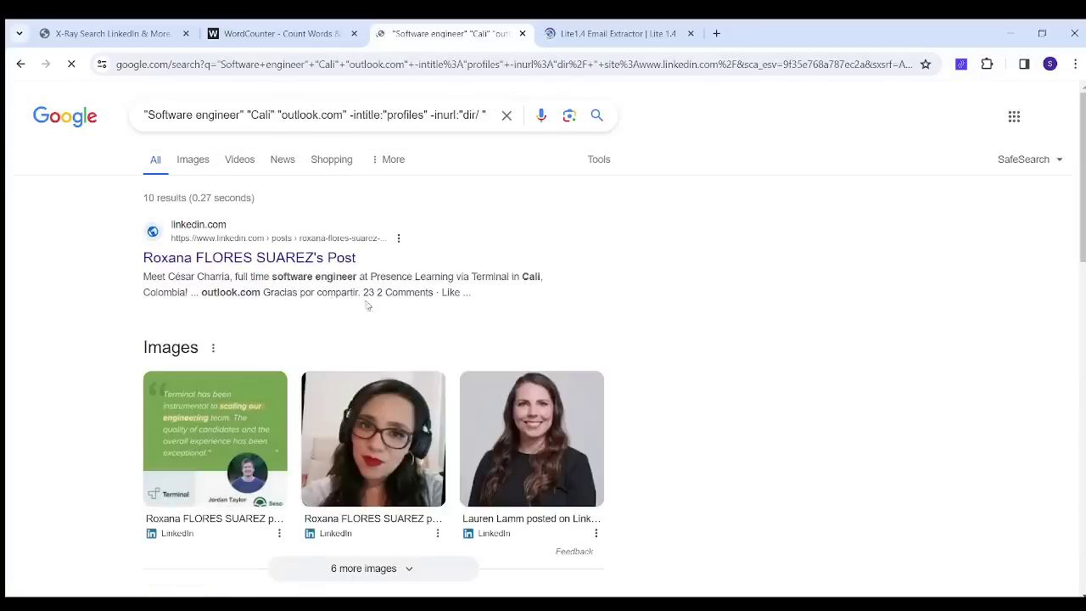
{"action": "scroll", "coordinate": [895, 292], "scroll_direction": "down", "scroll_amount": 15}
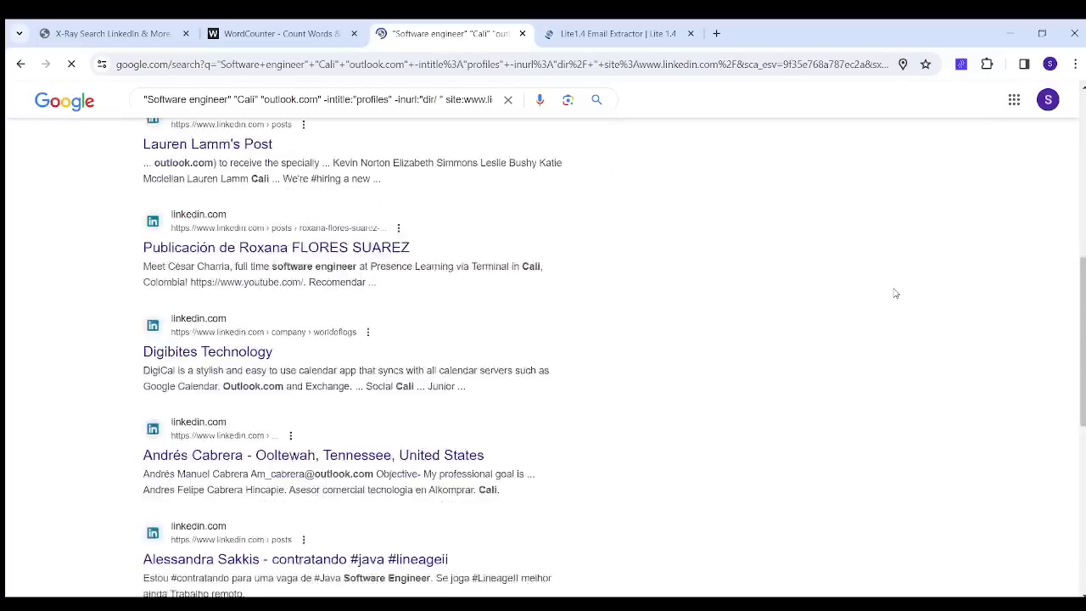
{"action": "scroll", "coordinate": [896, 293], "scroll_direction": "up", "scroll_amount": 15}
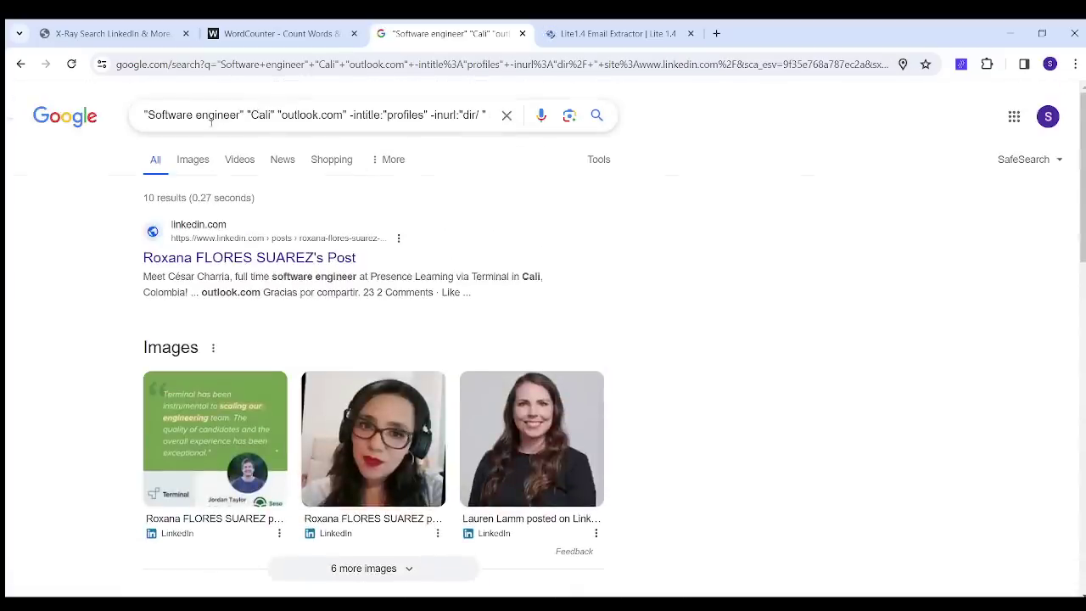
{"action": "scroll", "coordinate": [789, 301], "scroll_direction": "down", "scroll_amount": 5}
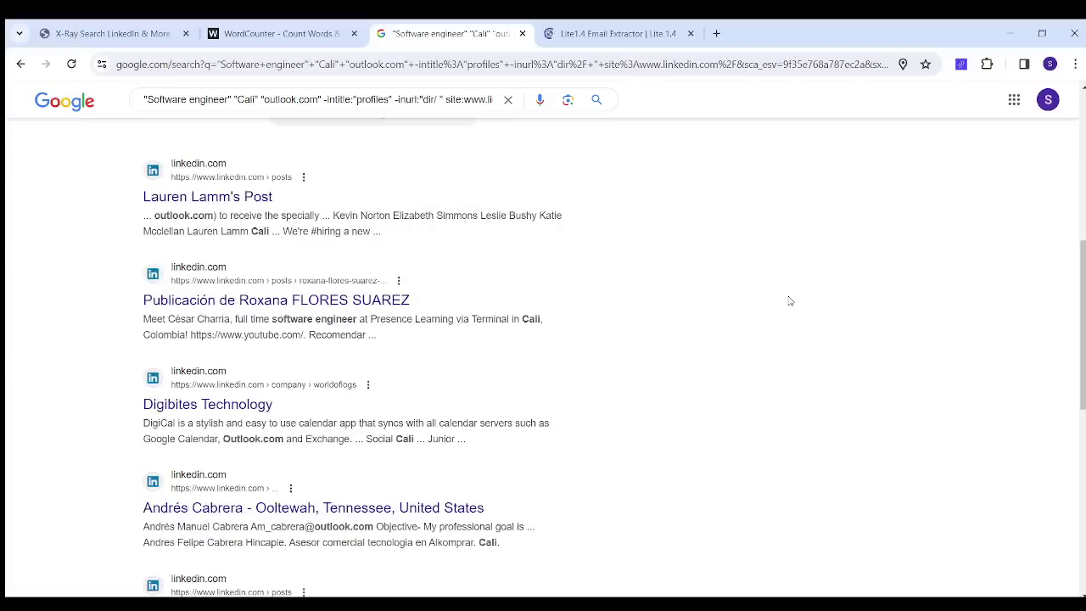